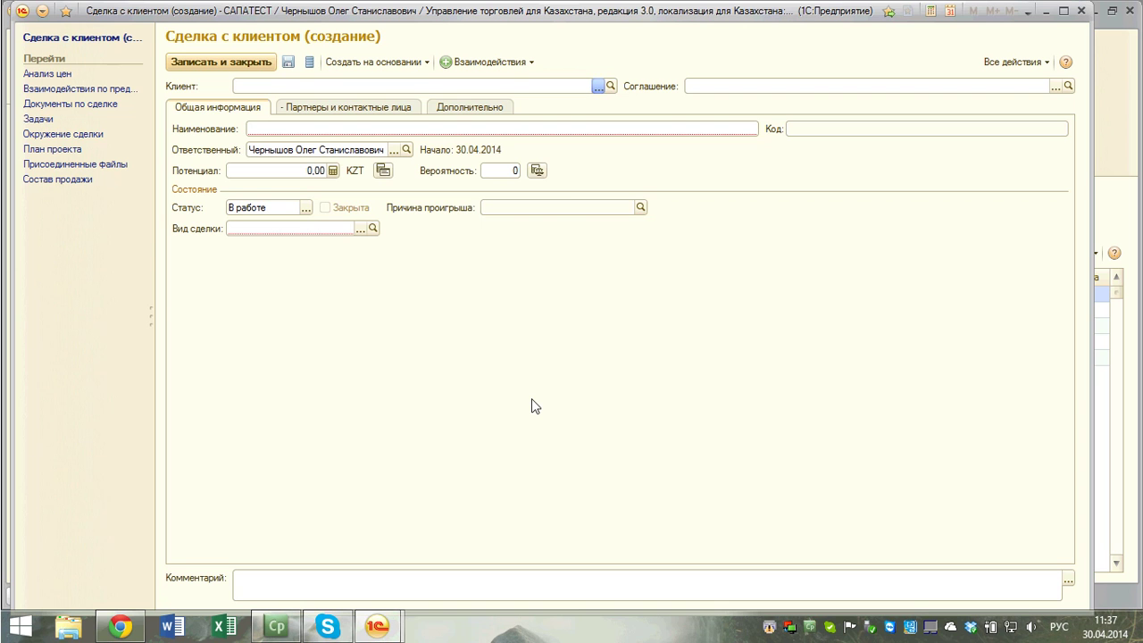
- Set the deal's client to АО "Павладарэнерго" and check the list of available client agreements
left_click(253, 291)
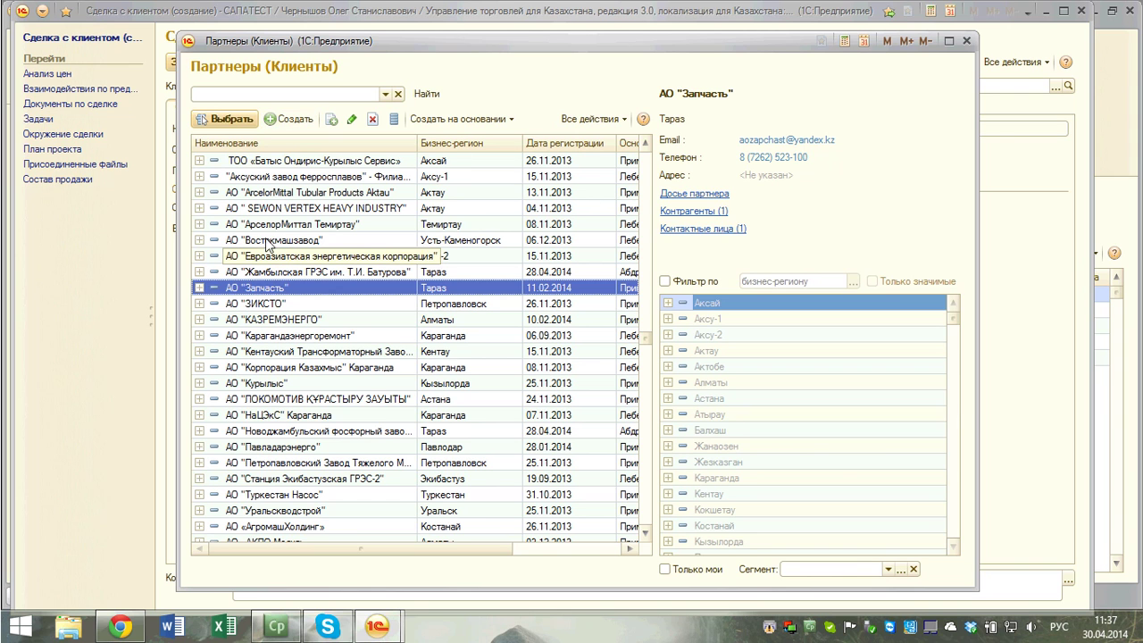
left_click(290, 448)
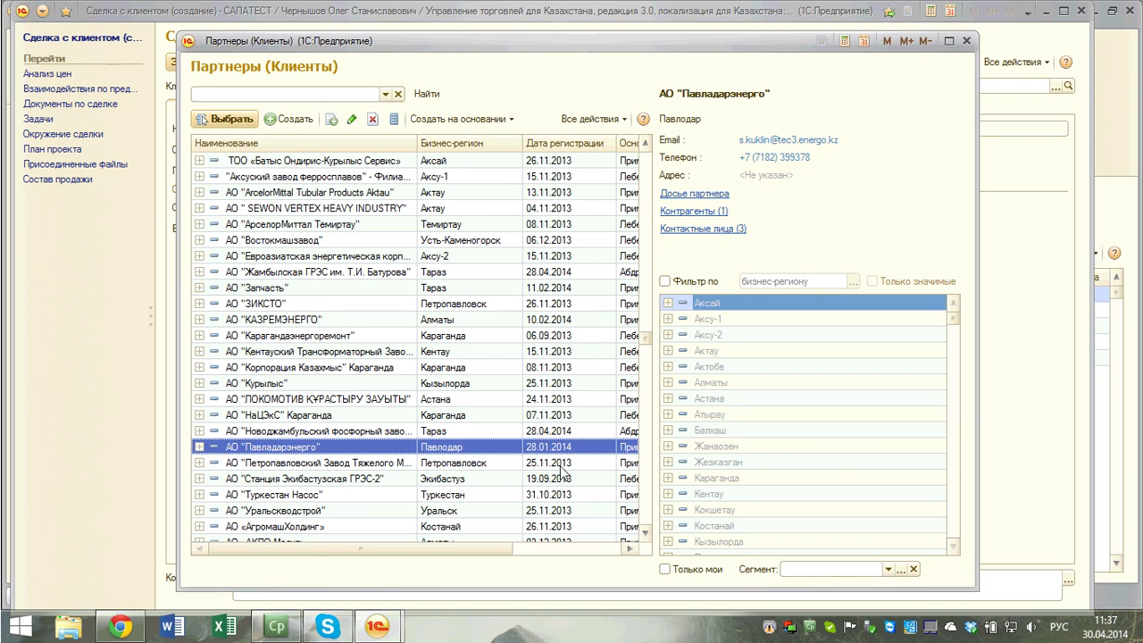
left_click(230, 120)
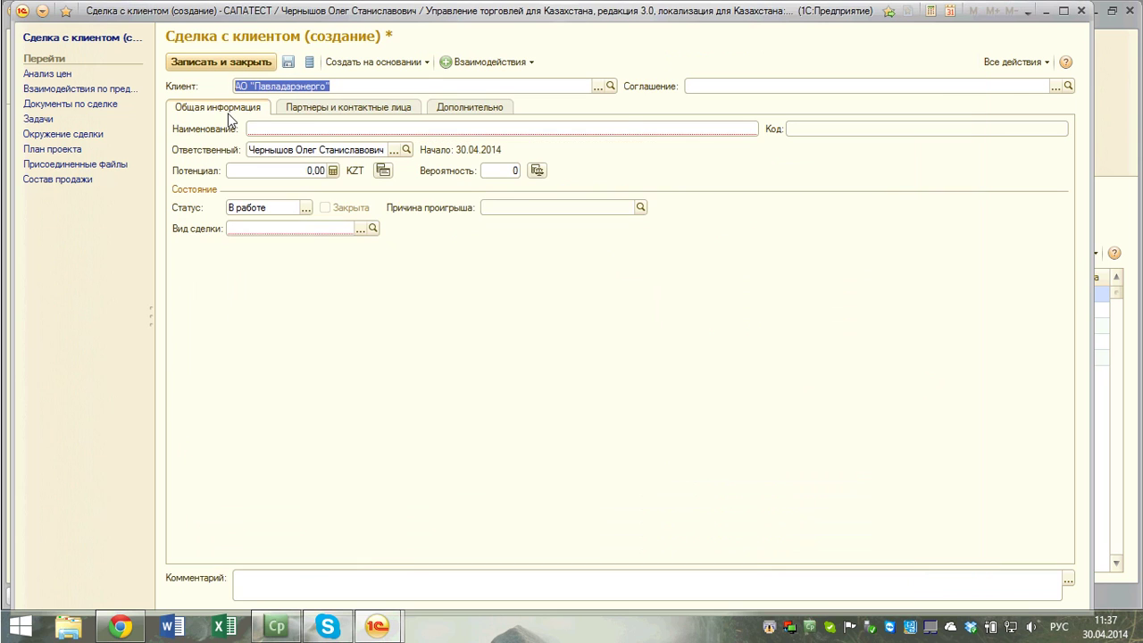
left_click(1055, 86)
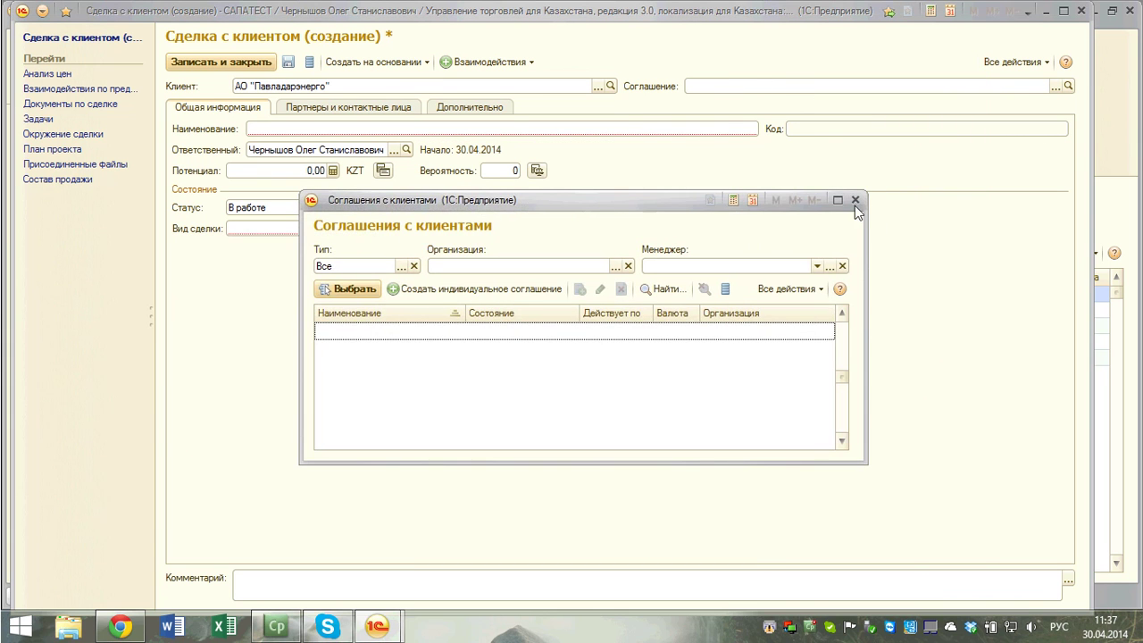
left_click(853, 199)
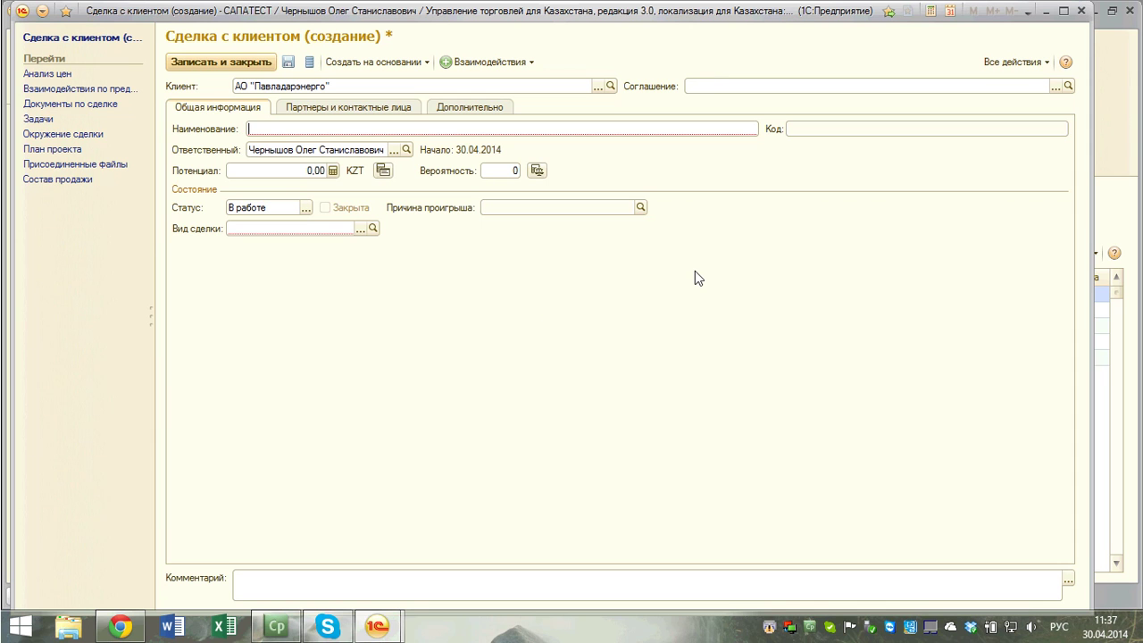
- Name the deal "Поставка 1550 в цех 3" and set its potential to 3 600 000 KZT with a probability of 50
type("Поставк")
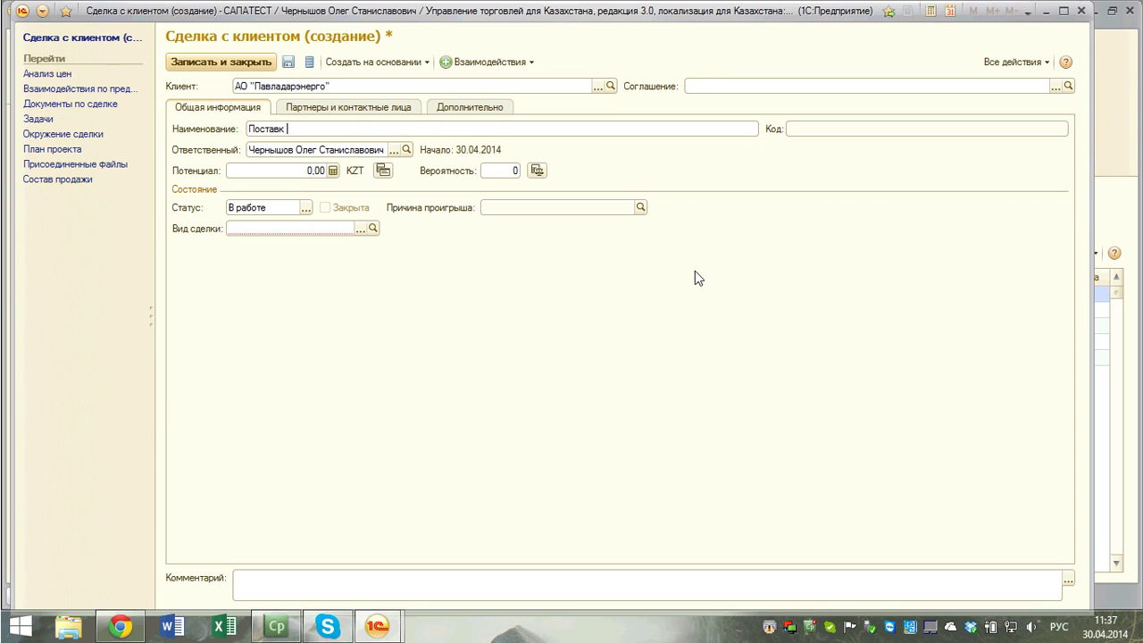
type("а 1550 в цех 3")
left_click(313, 170)
type("3 600 000")
key("Tab")
type("50")
- Set the deal type to Сделка НК and try to save the deal
left_click(360, 229)
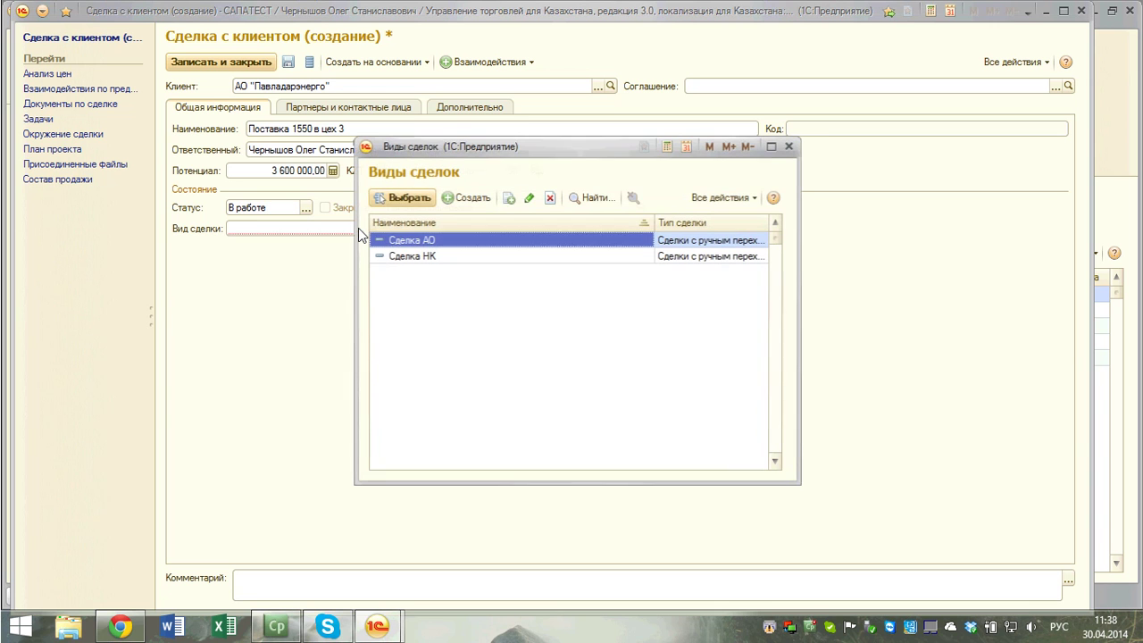
double_click(412, 256)
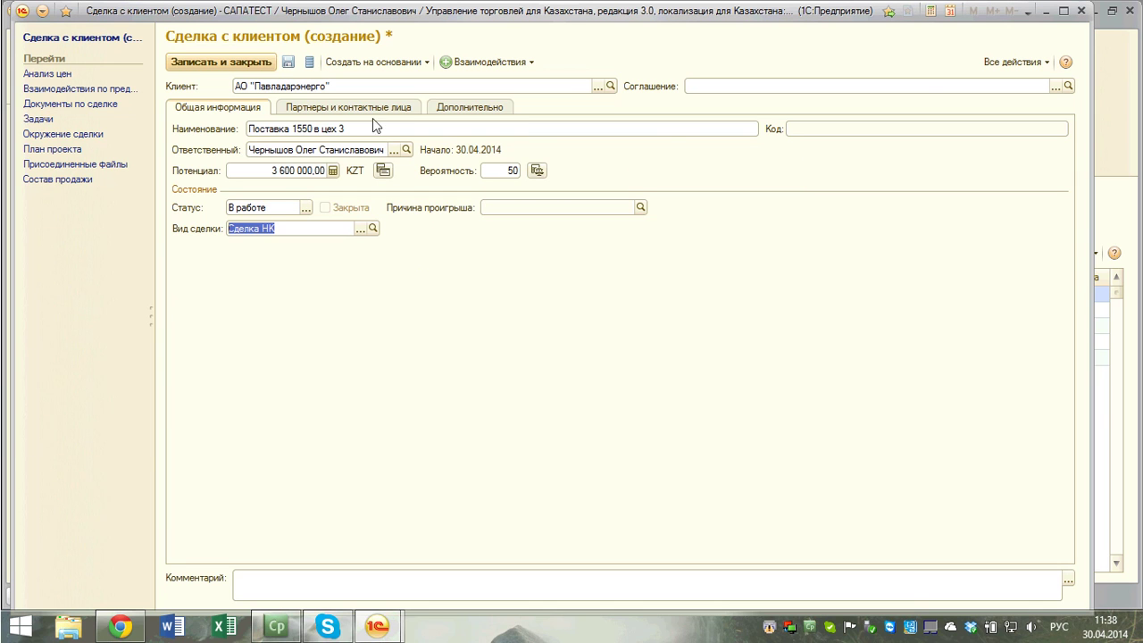
left_click(288, 63)
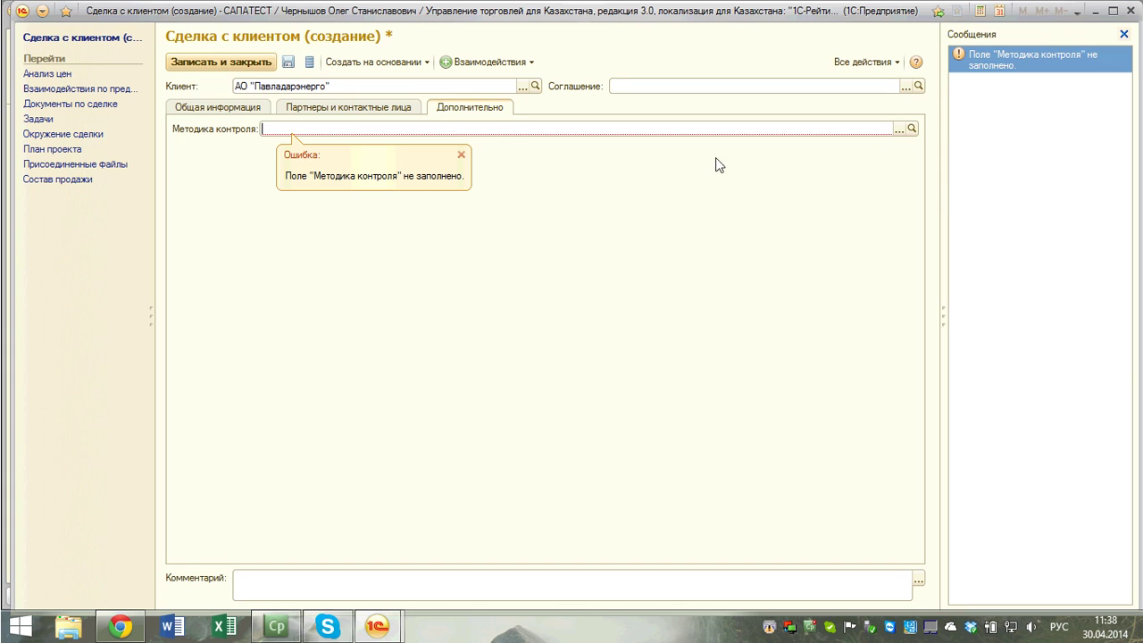
- Create a new Методика контроля value "УКЗ порт." and assign it to the deal
left_click(898, 130)
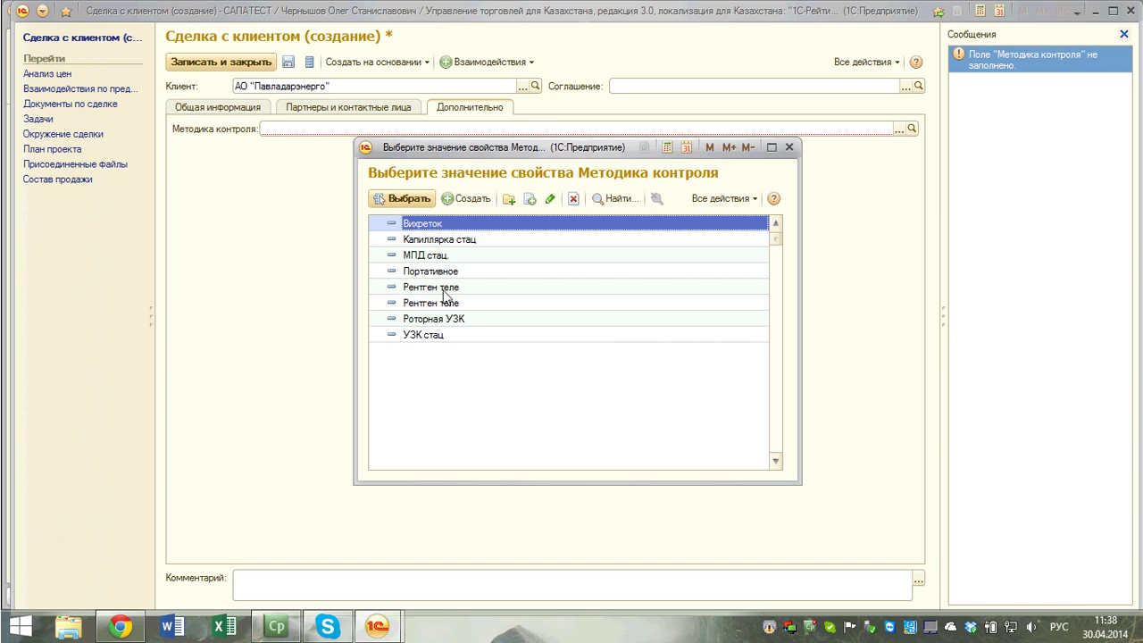
left_click(407, 335)
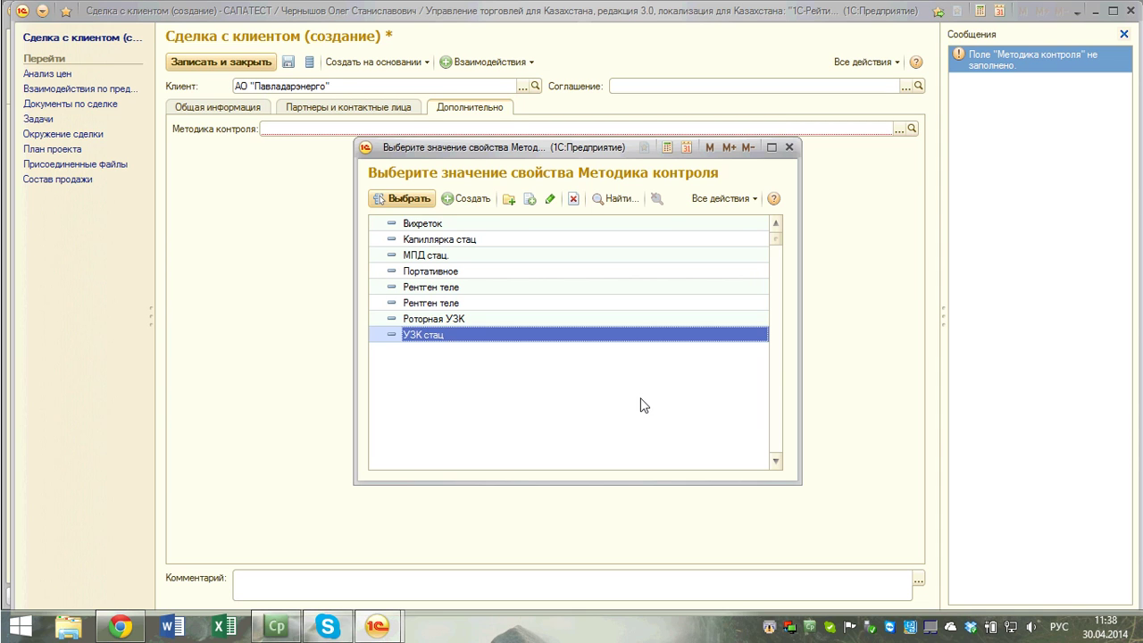
left_click(445, 198)
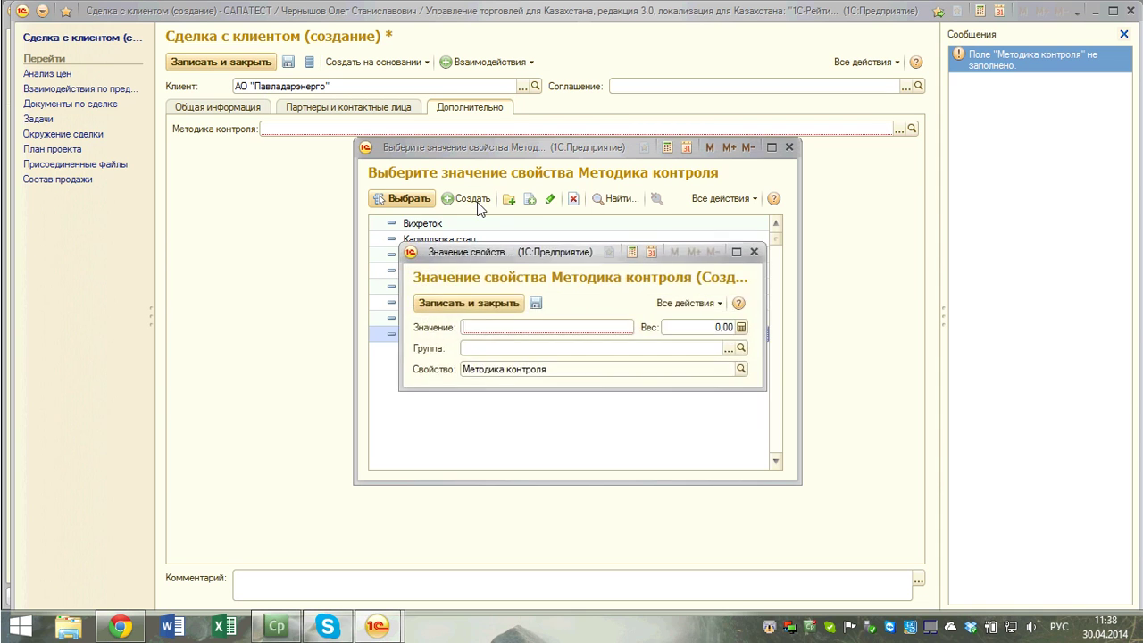
type("УКЗ порт.")
key("Tab")
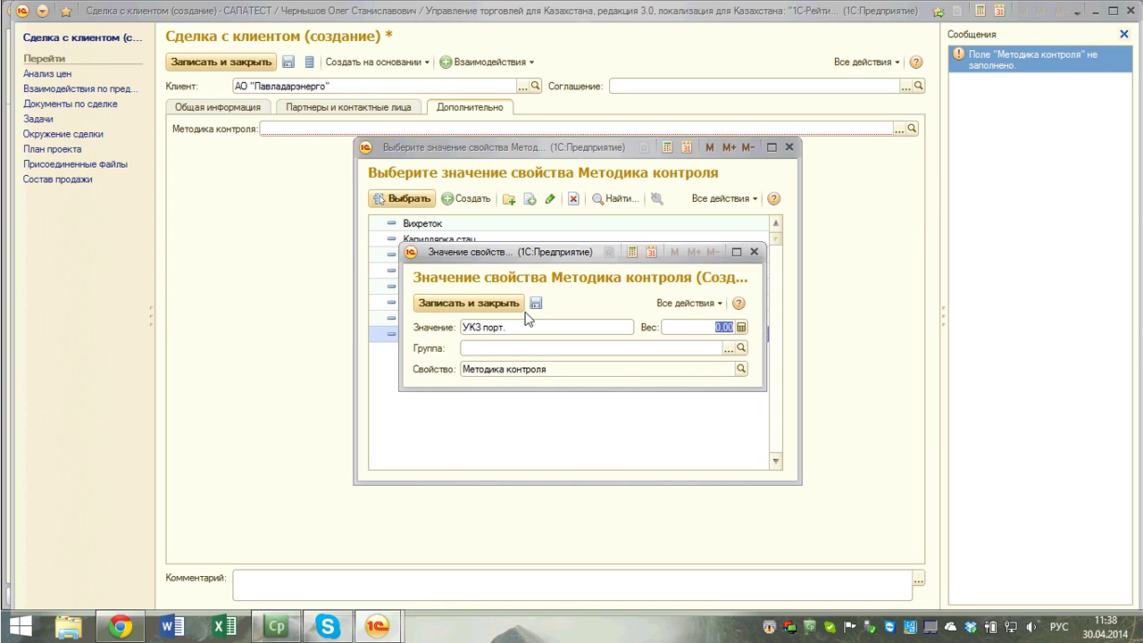
left_click(469, 304)
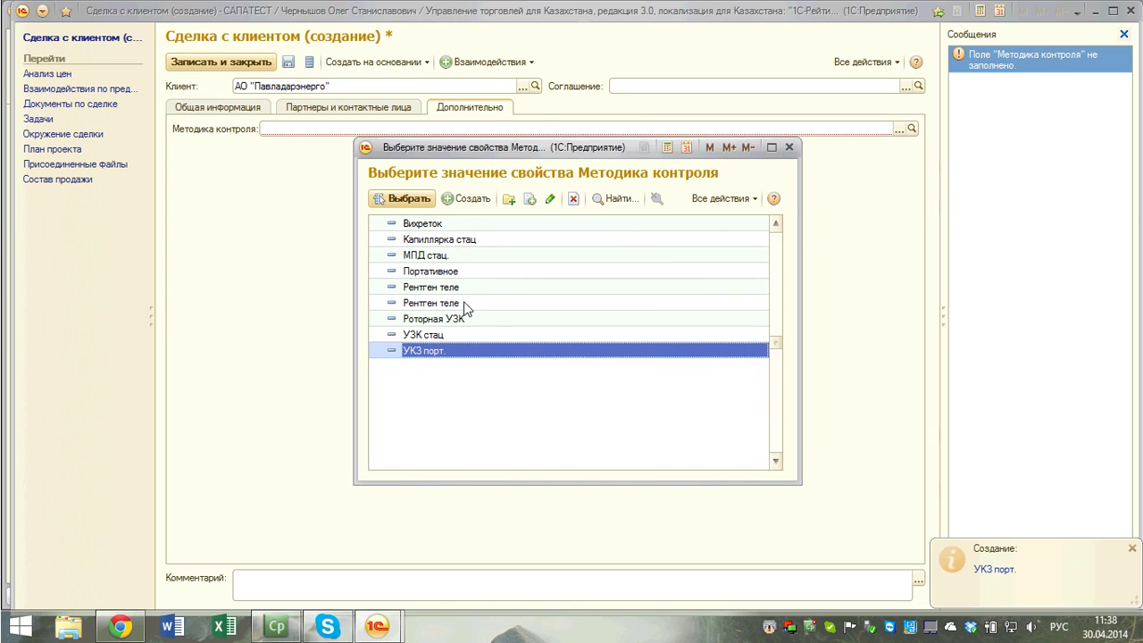
double_click(418, 351)
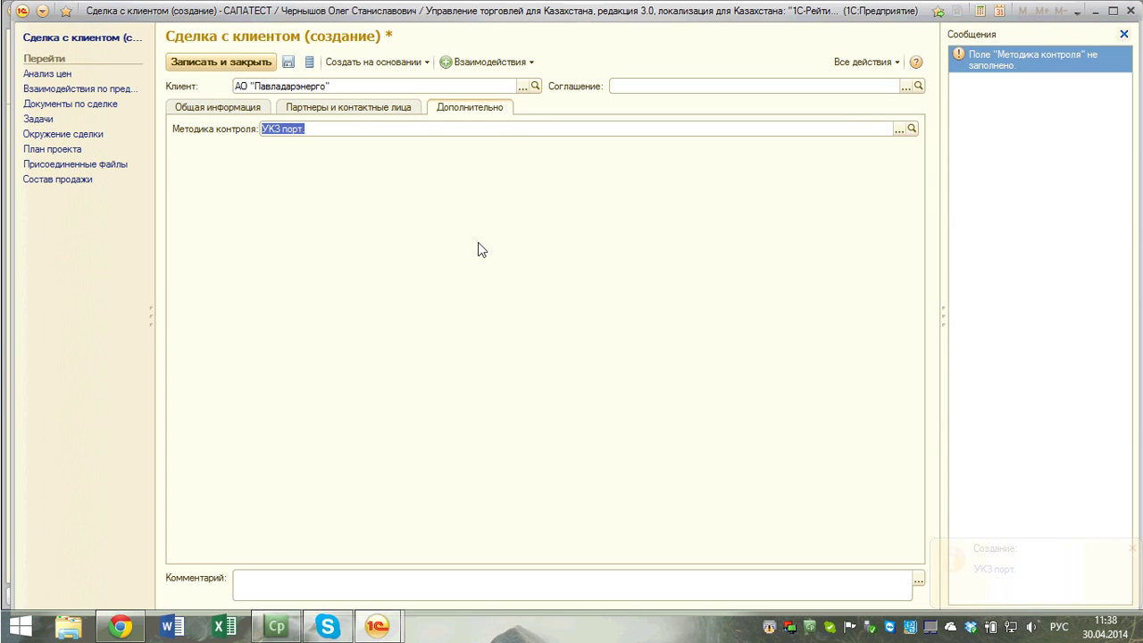
- Save the deal and review the stages in its sales process plan
left_click(287, 62)
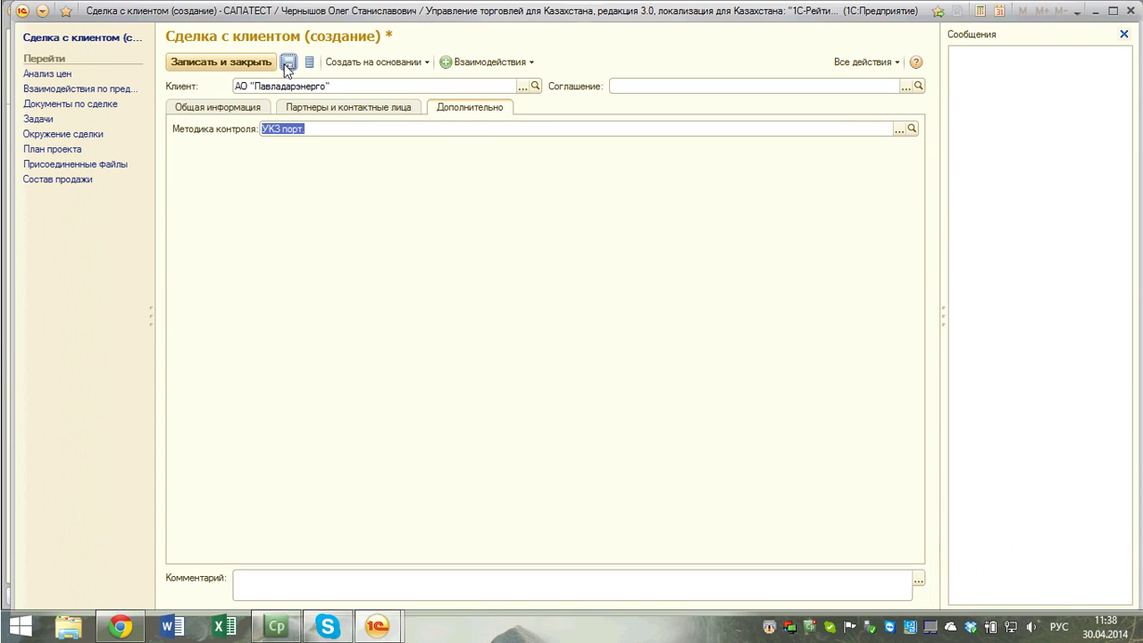
left_click(230, 105)
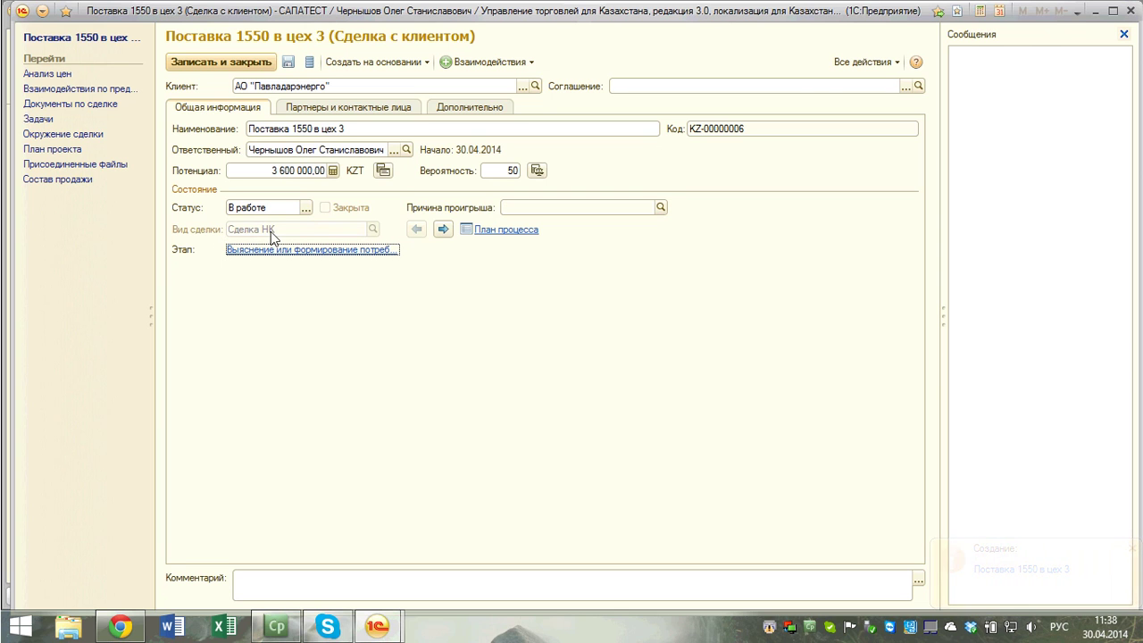
left_click(502, 229)
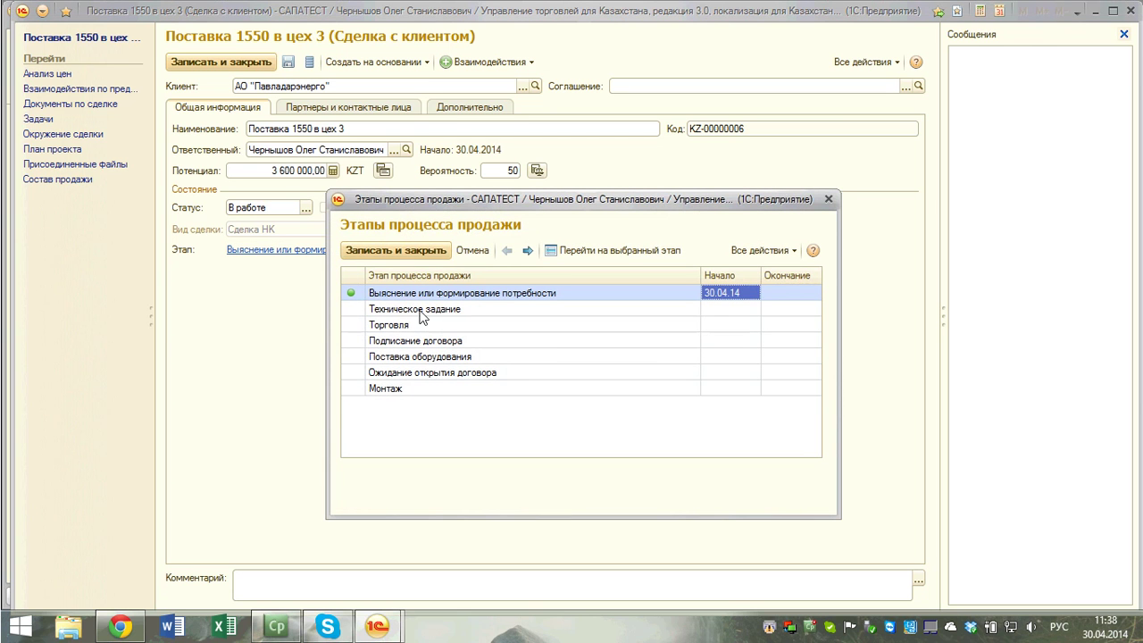
left_click(827, 199)
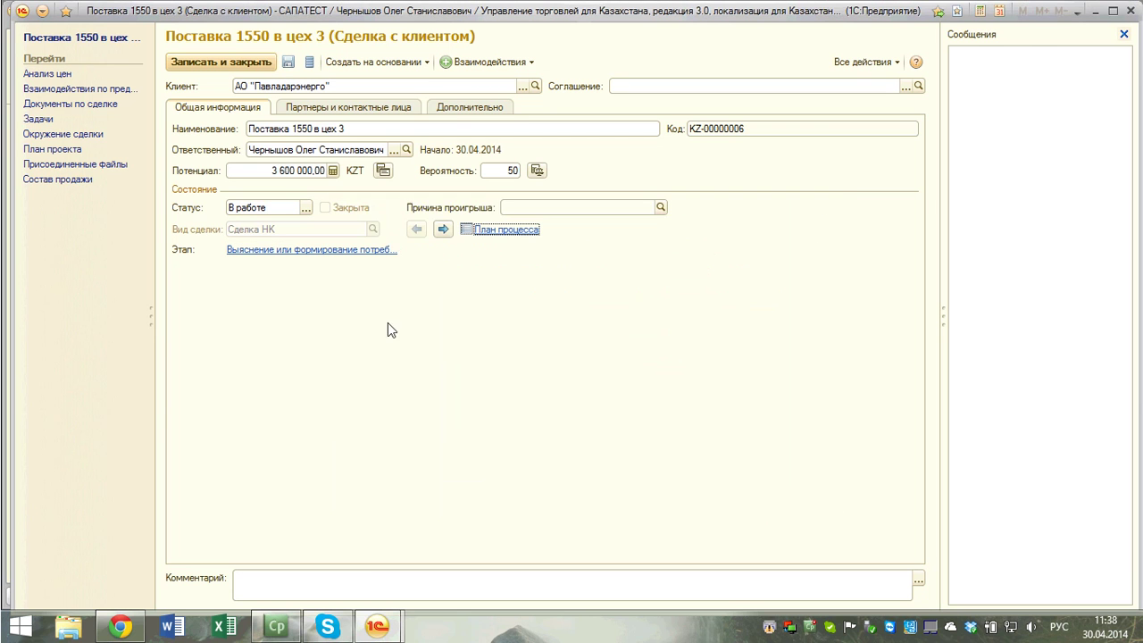
- Describe the current stage as "На этом этапе ведутся переговоры о задачах, которые стоят. Рассказывается о новинках, для возможного формирования потребности." and save it
left_click(247, 251)
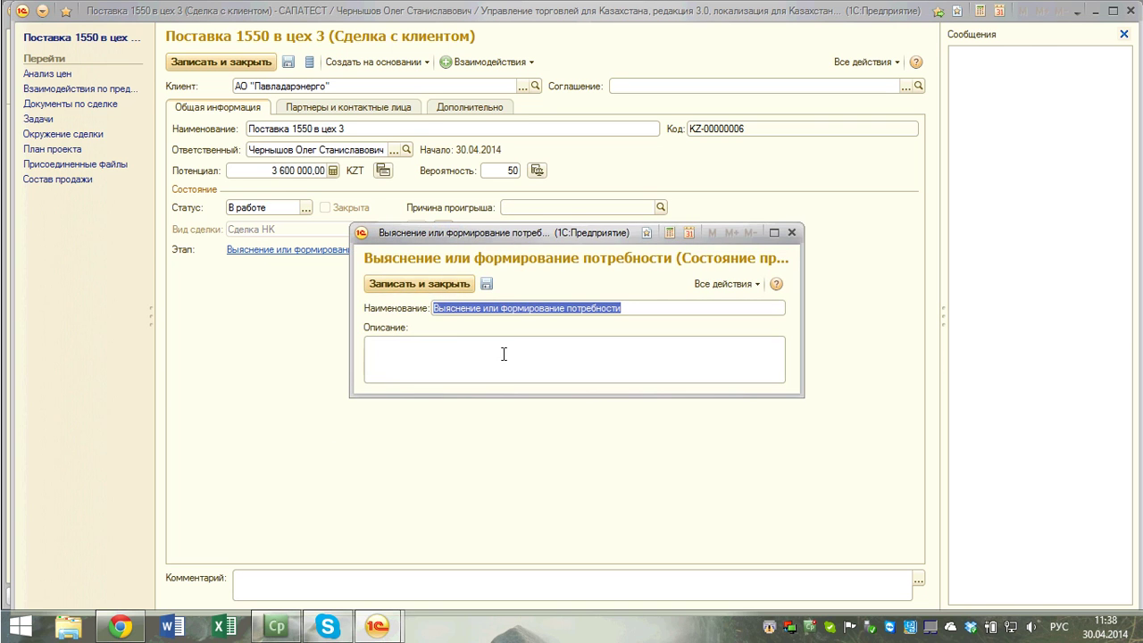
left_click_drag(419, 235, 356, 270)
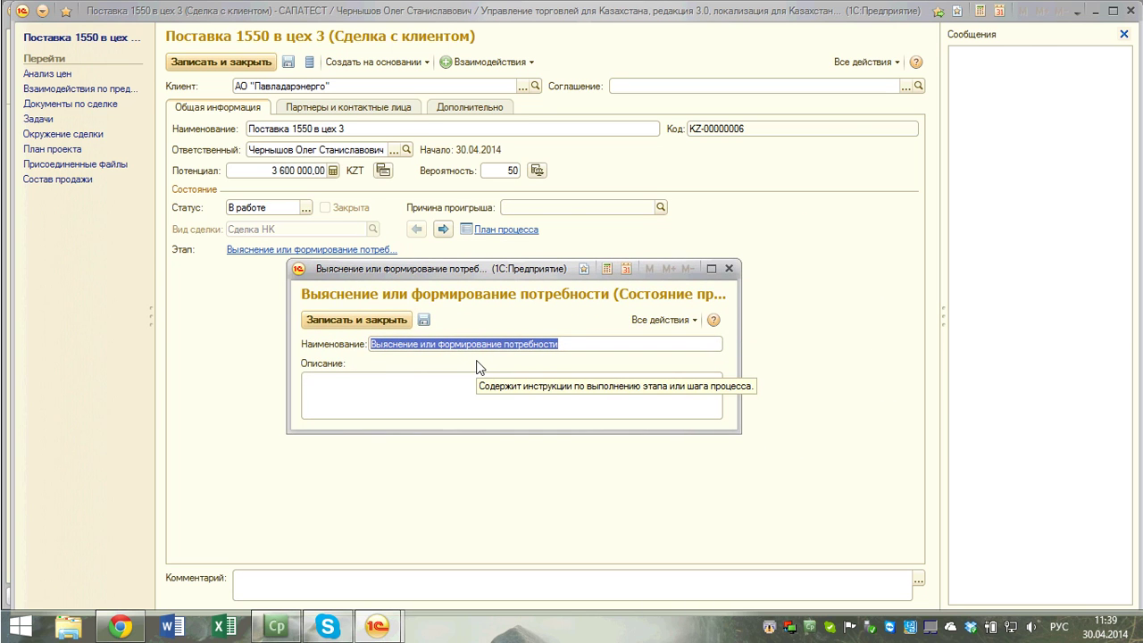
left_click(425, 401)
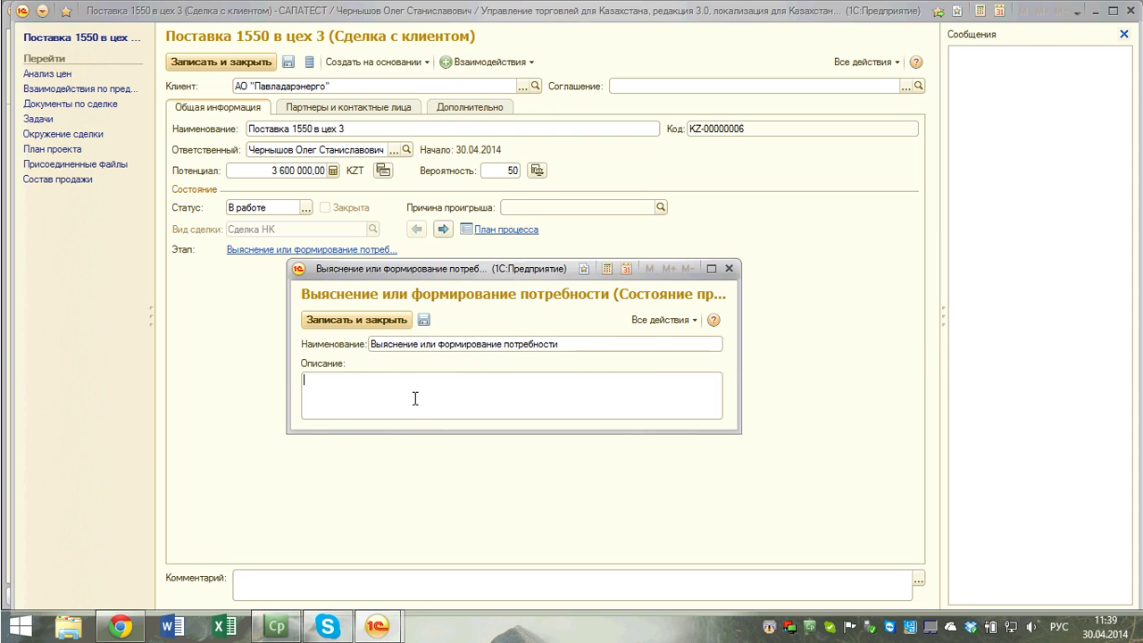
type("На этом этапе ведутся переговоры о ")
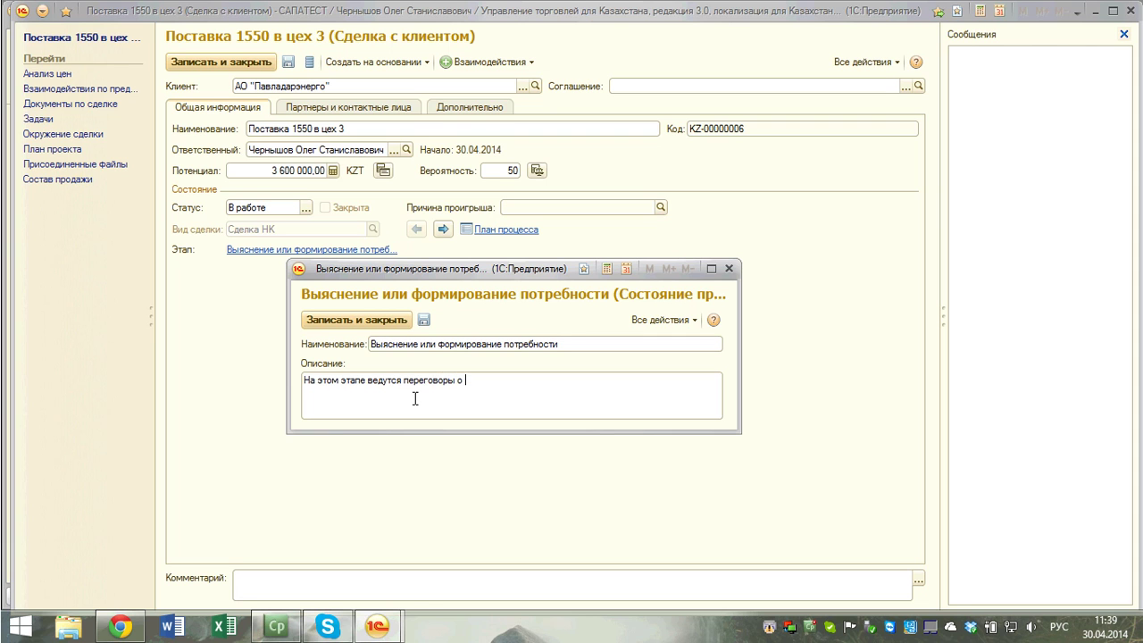
type("задачах, которые стоят. Рассках")
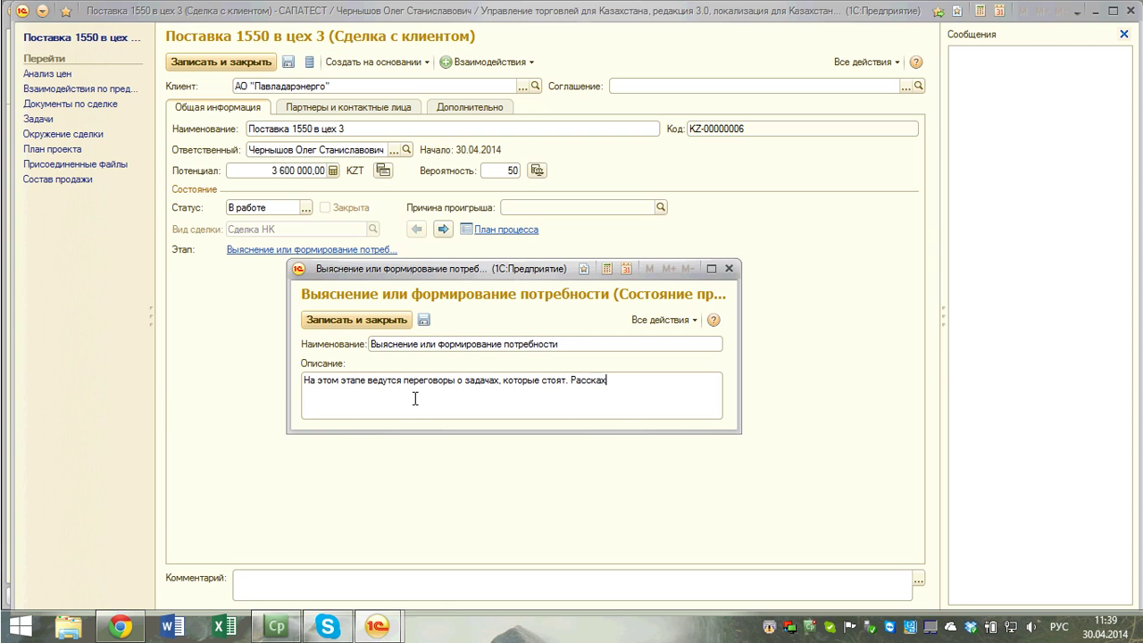
key("BackSpace")
type("зывается о новинках, для возможность")
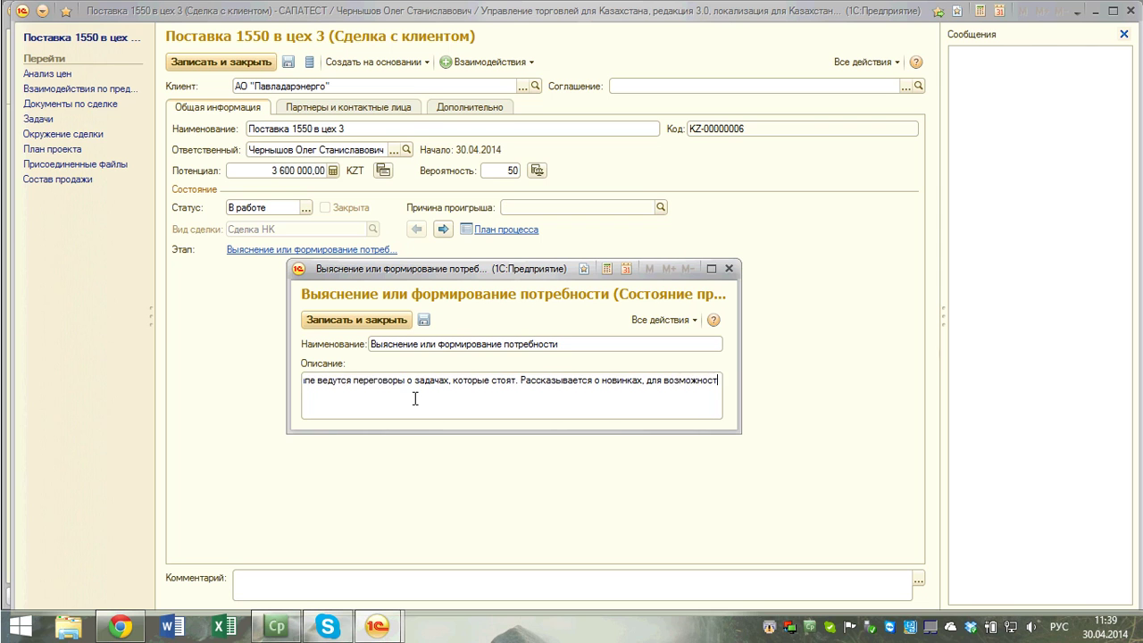
key("BackSpace")
key("BackSpace")
key("BackSpace")
key("BackSpace")
key("BackSpace")
type("ого ")
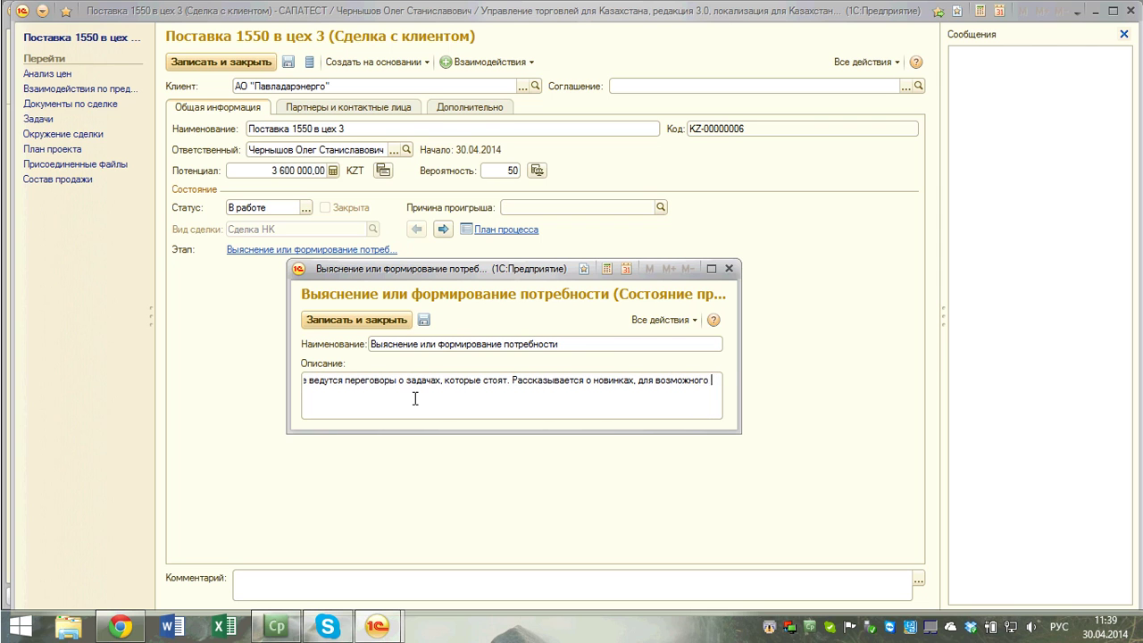
type("формирования")
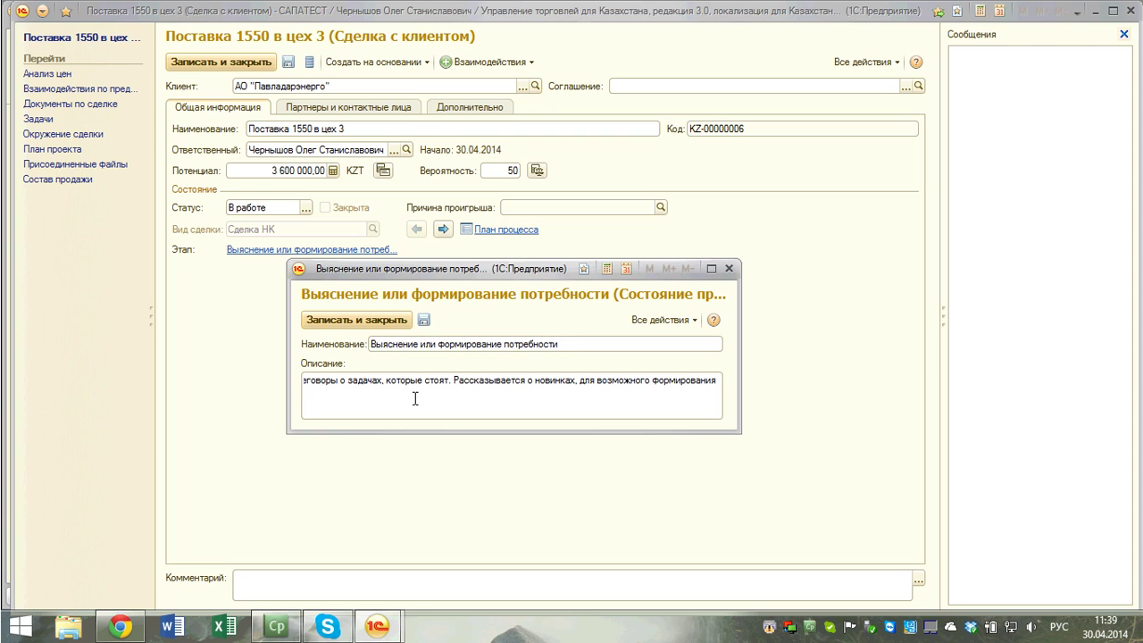
type(" потребности.")
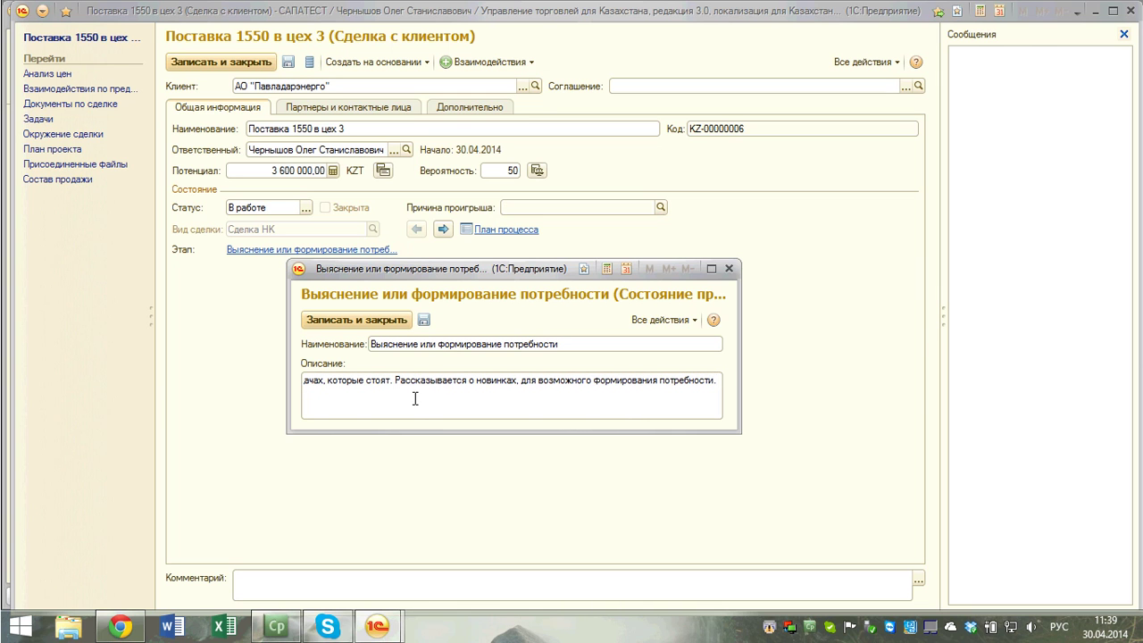
left_click_drag(436, 268, 391, 153)
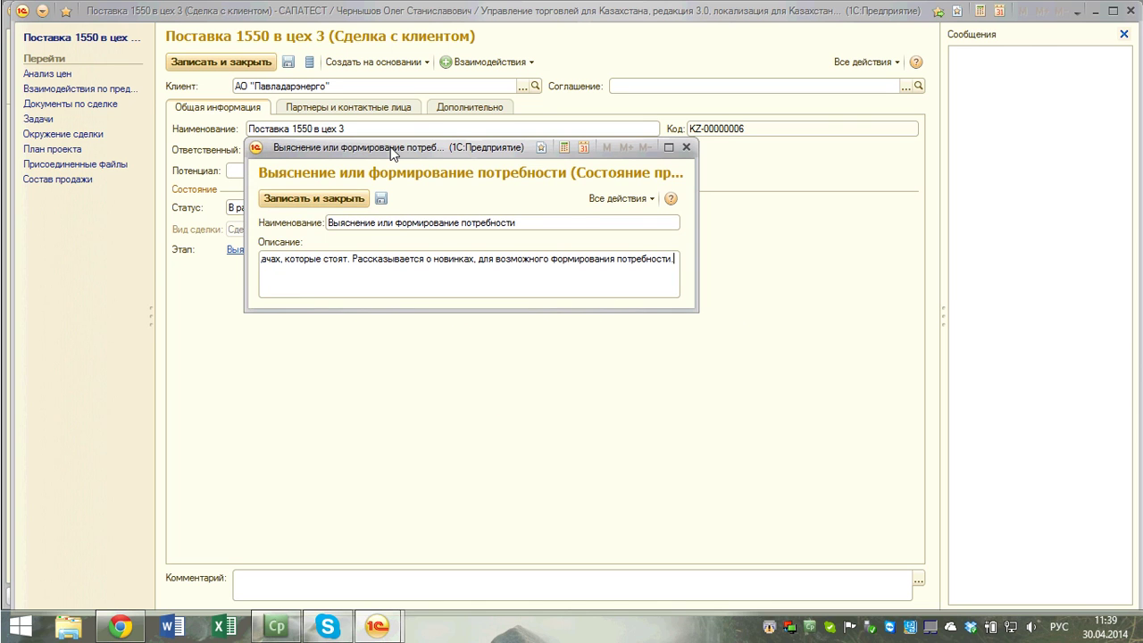
left_click(308, 199)
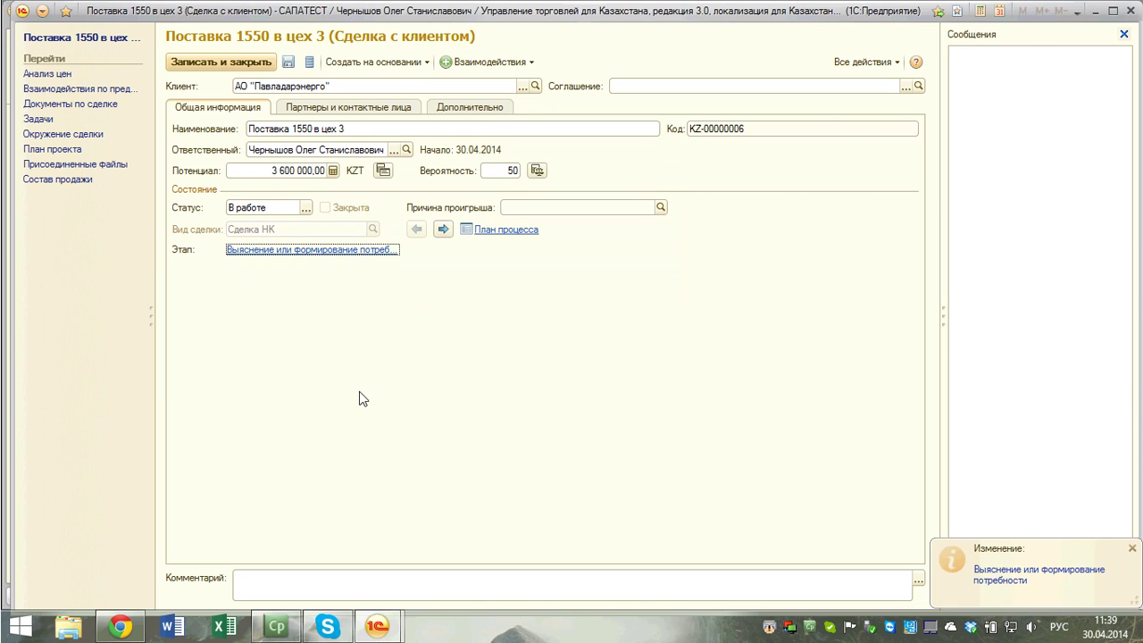
- Reopen the current stage's card to check its description, close it and save the deal
left_click(306, 252)
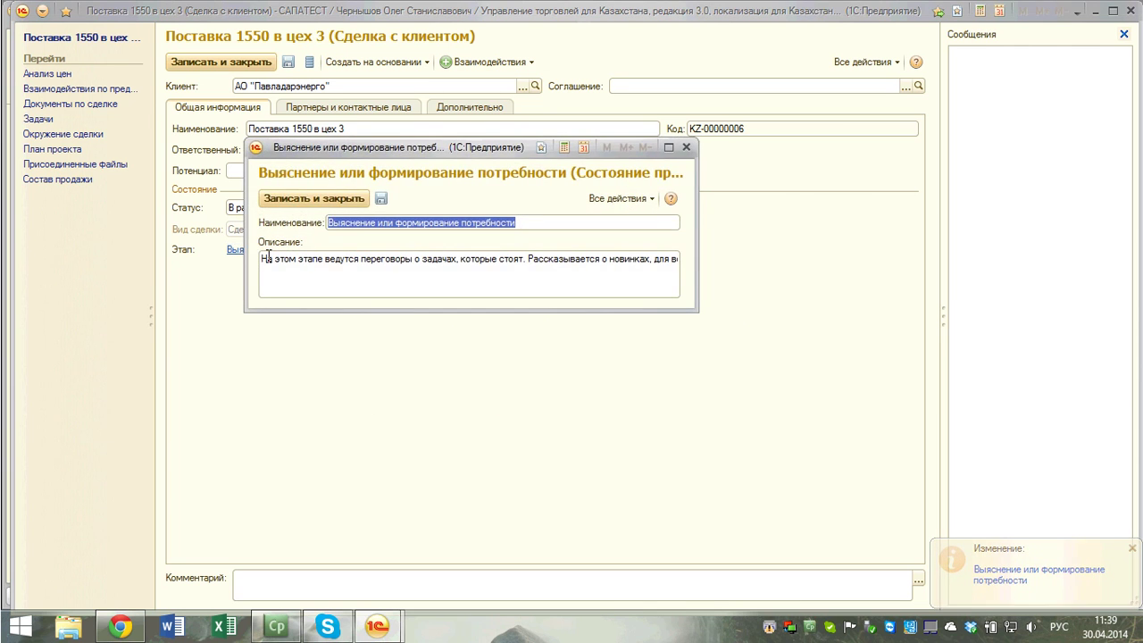
left_click(685, 146)
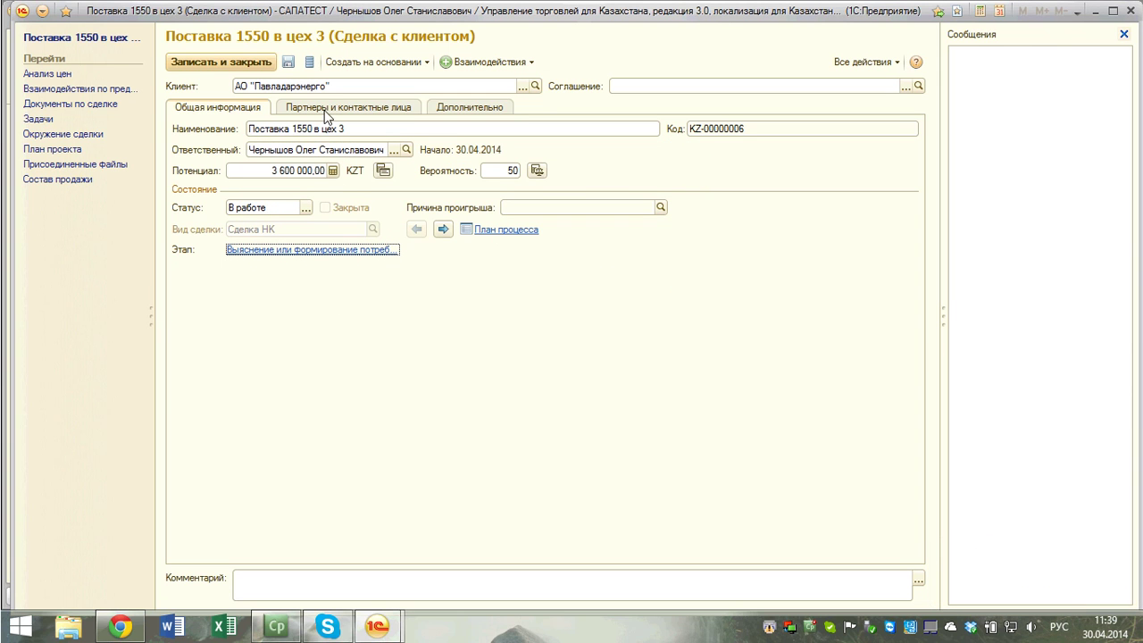
left_click(288, 64)
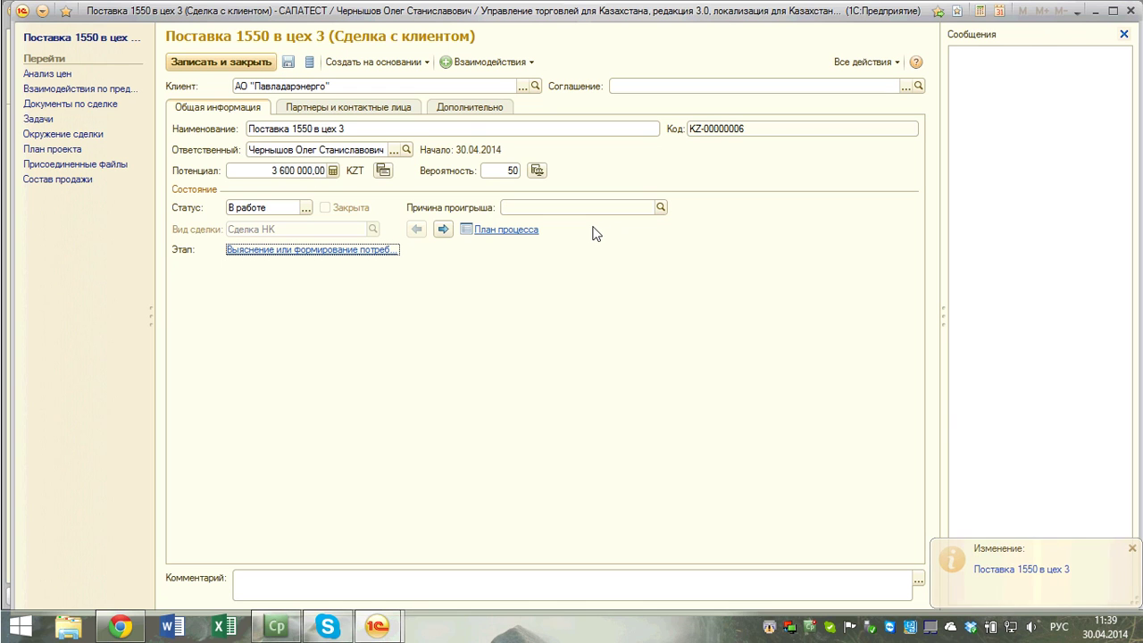
- Advance the deal to the Техническое задание stage, close the messages area and save the deal
left_click(443, 229)
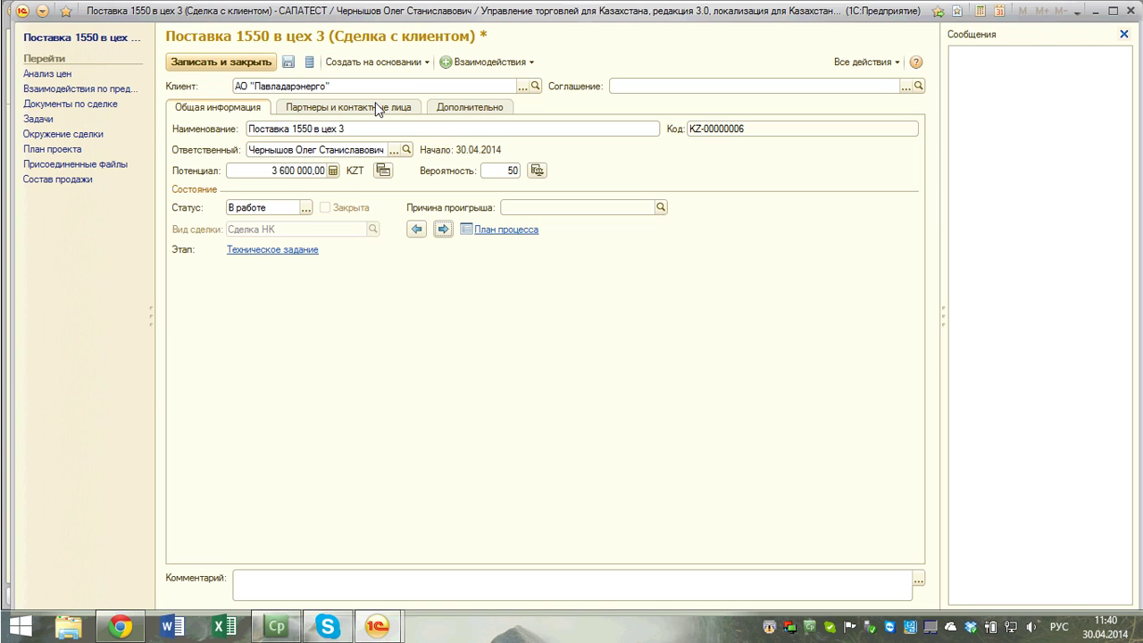
left_click(1123, 34)
left_click(292, 69)
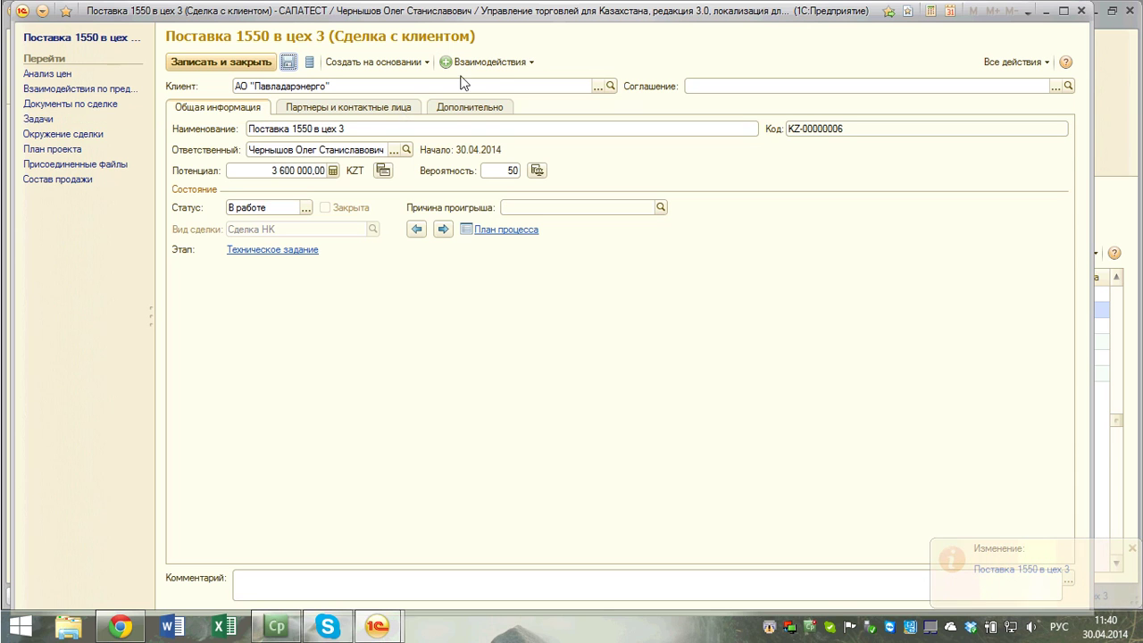
- Open the deal's list of interactions and start a new planned interaction
left_click(500, 62)
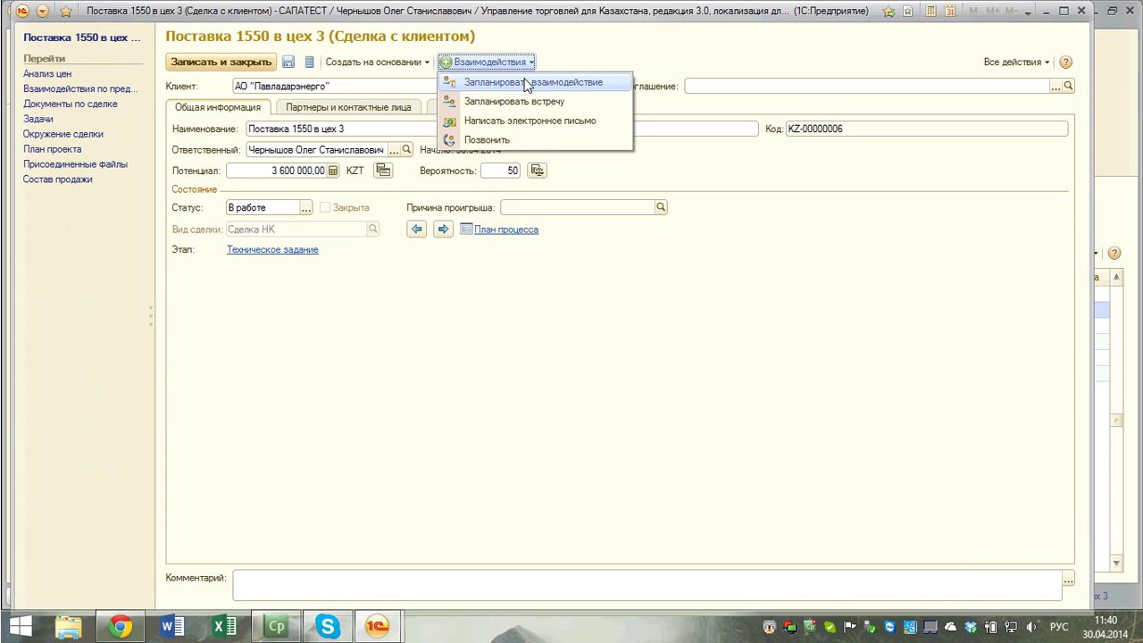
left_click(92, 89)
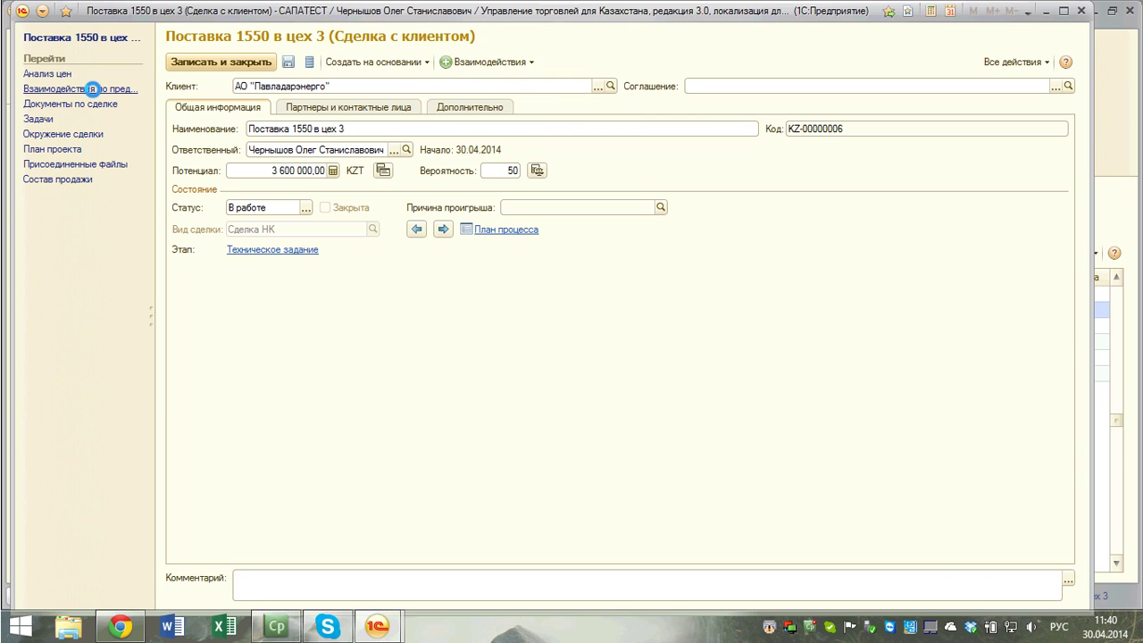
left_click(198, 84)
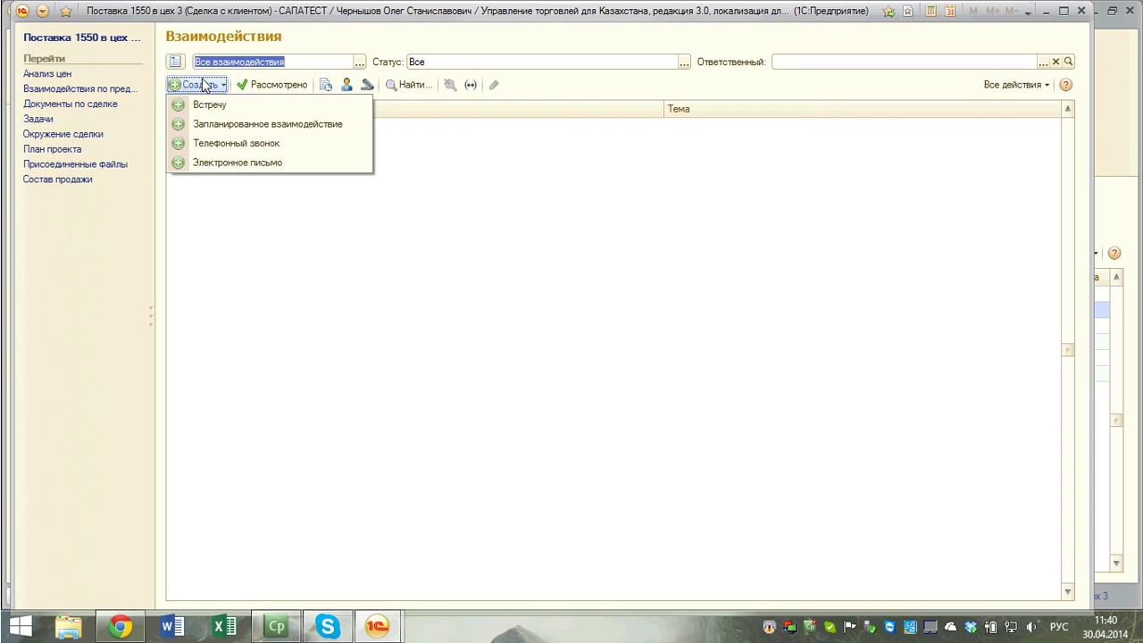
left_click(222, 130)
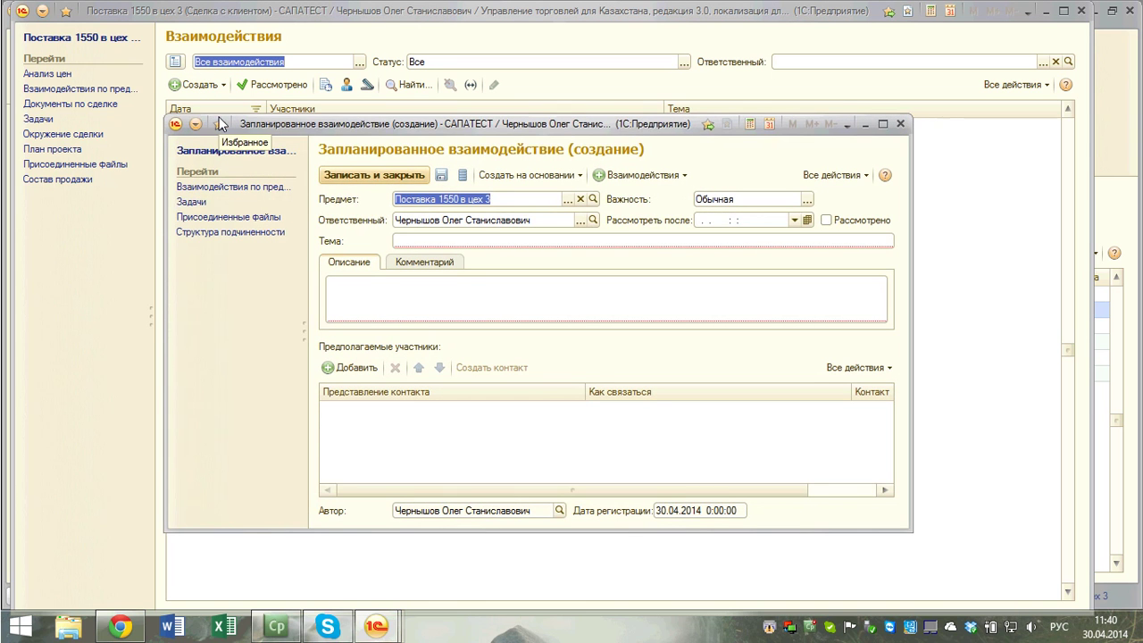
- Set the planned interaction's subject to "Встреча и демонстрация" and its description to "Показать руководству аппарат."
left_click(433, 239)
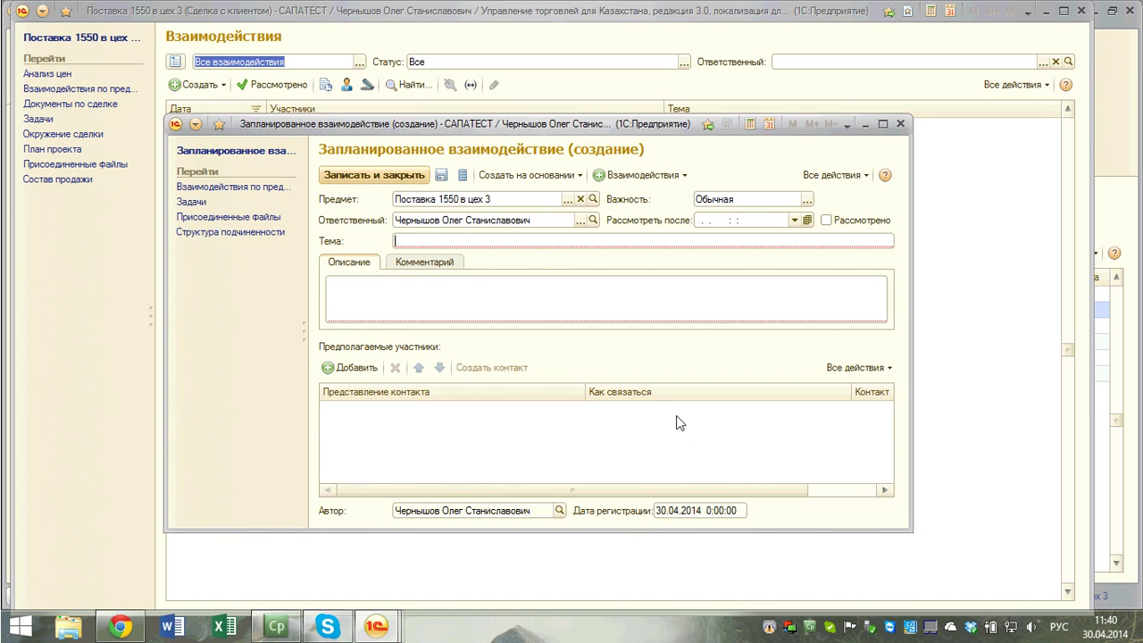
type("Вст")
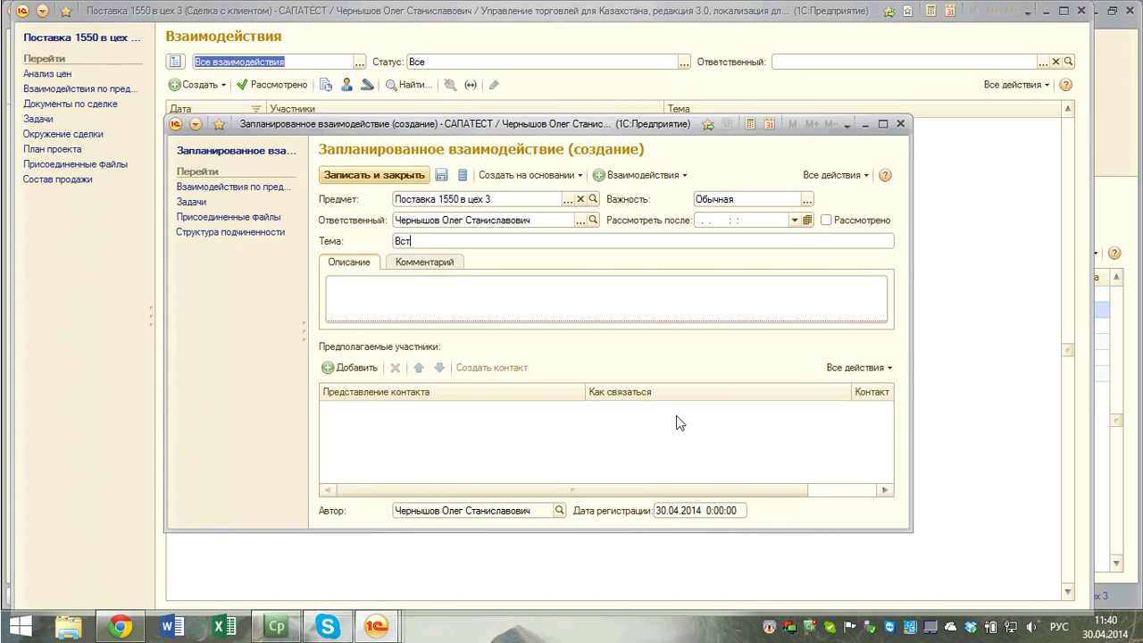
type("реча и демонстрация")
key("Tab")
type("Показать руководств")
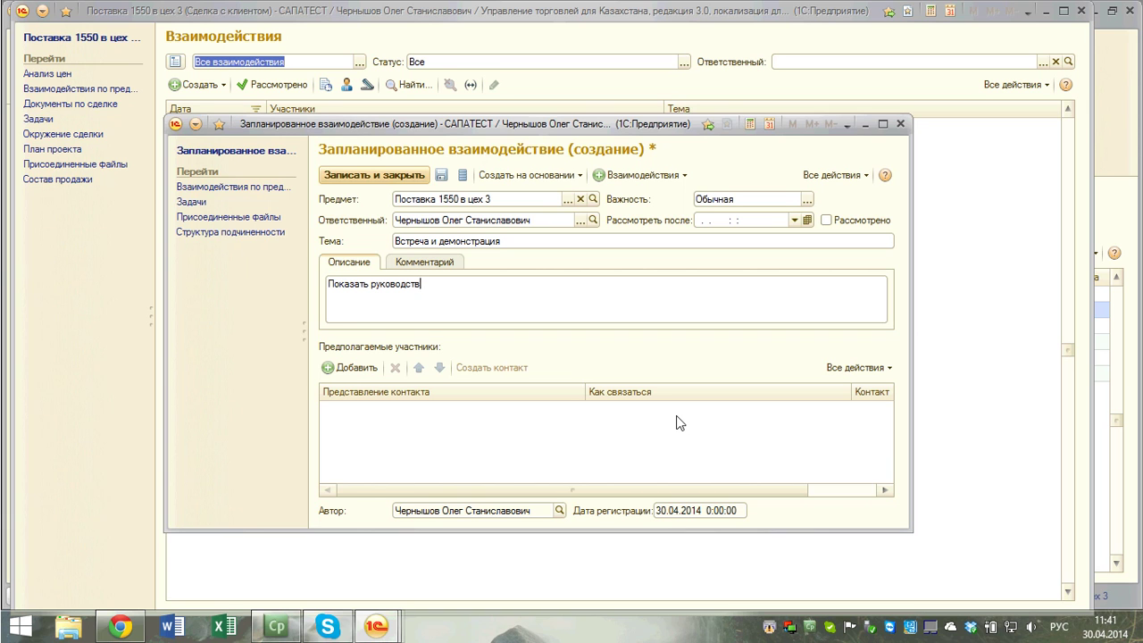
type("у аппарат")
- Add an expected participant to the planned interaction, choosing the contact person of partner АО "КАЗРЕМЭНЕРГО"
left_click(336, 371)
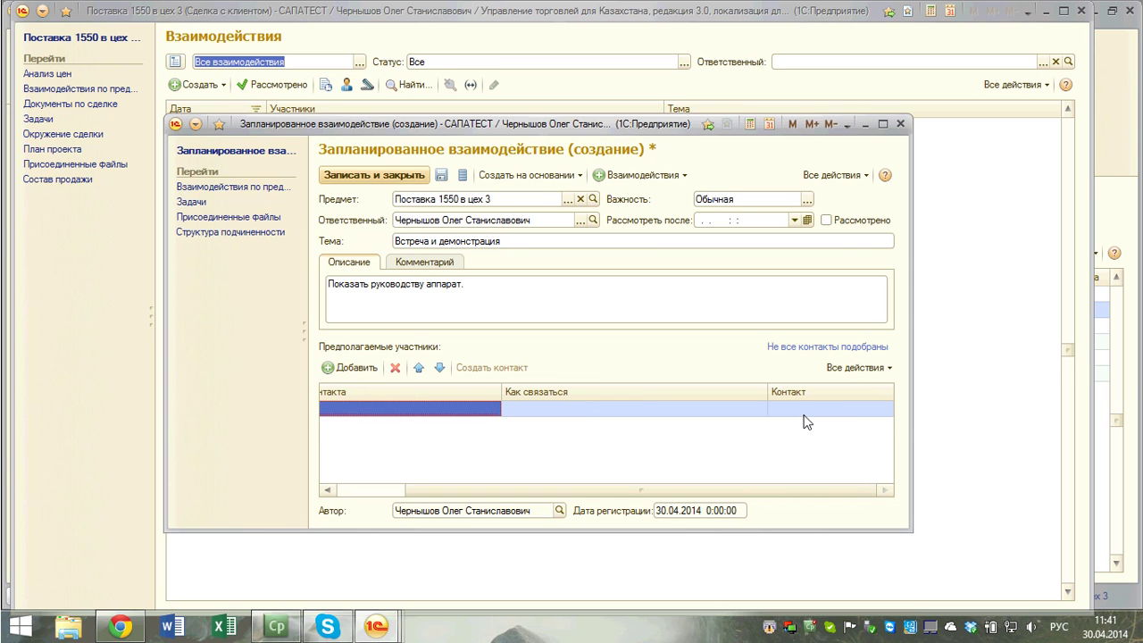
left_click(843, 408)
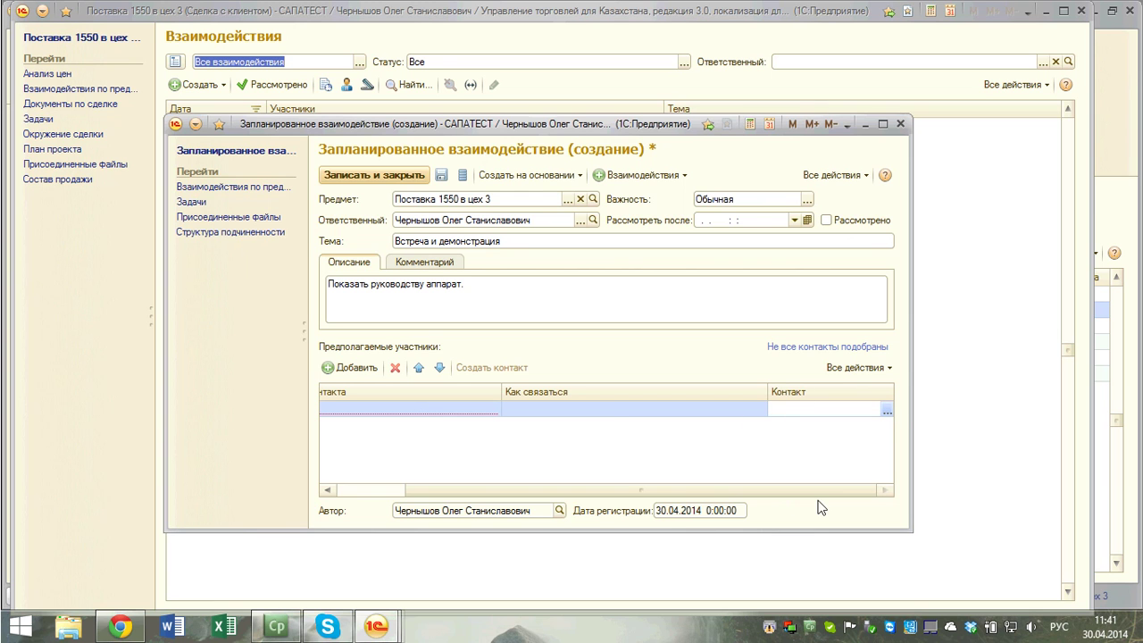
left_click(886, 410)
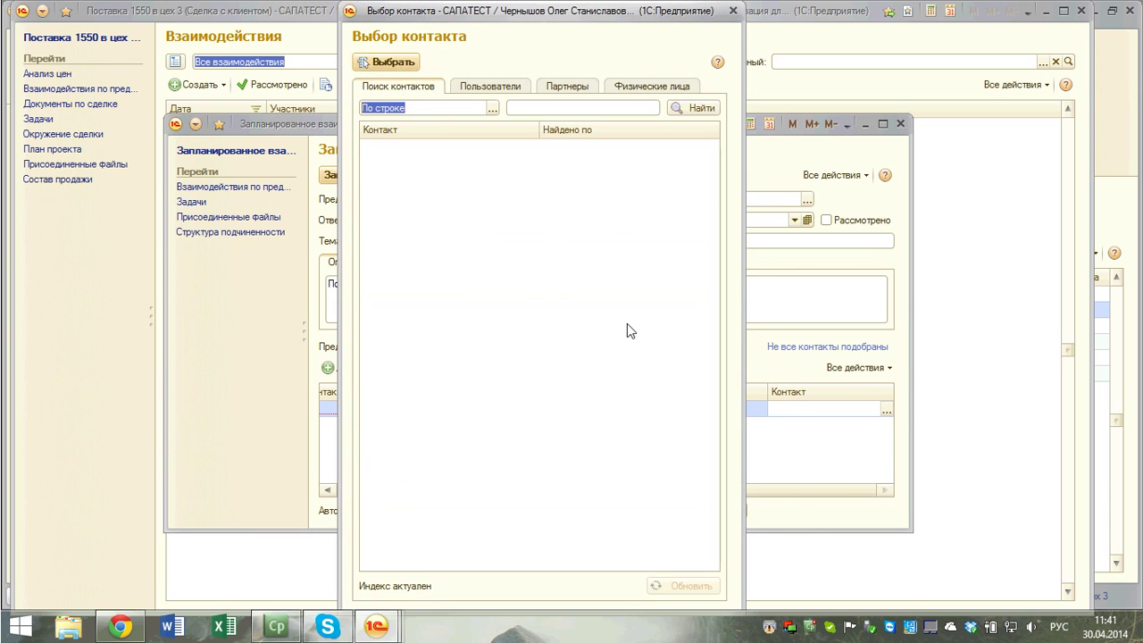
left_click(636, 86)
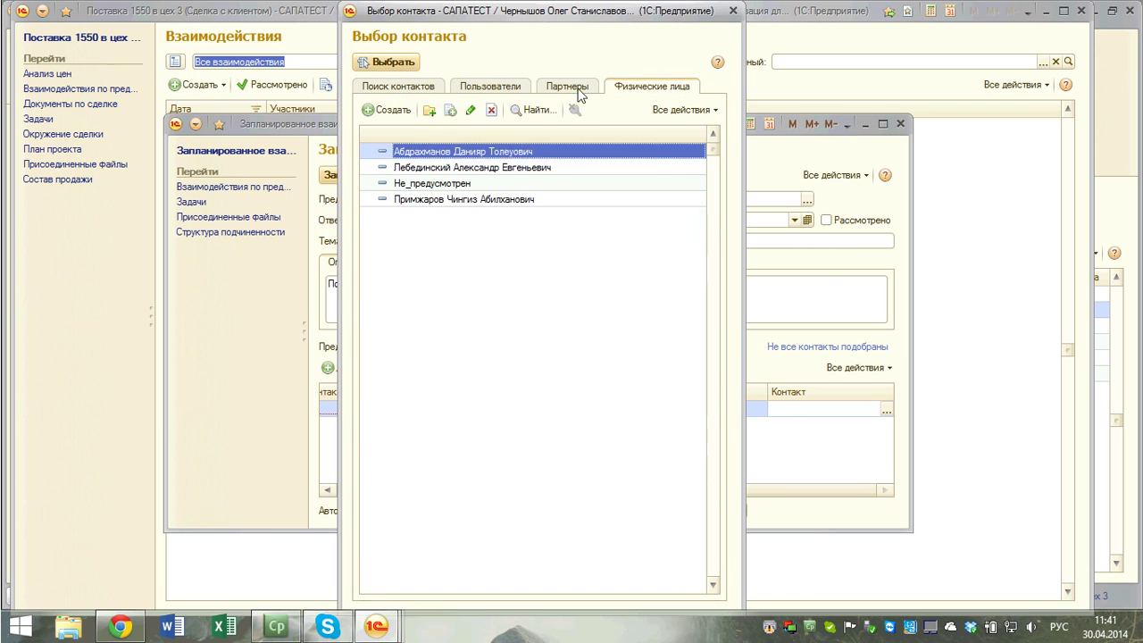
left_click(566, 85)
left_click(486, 198)
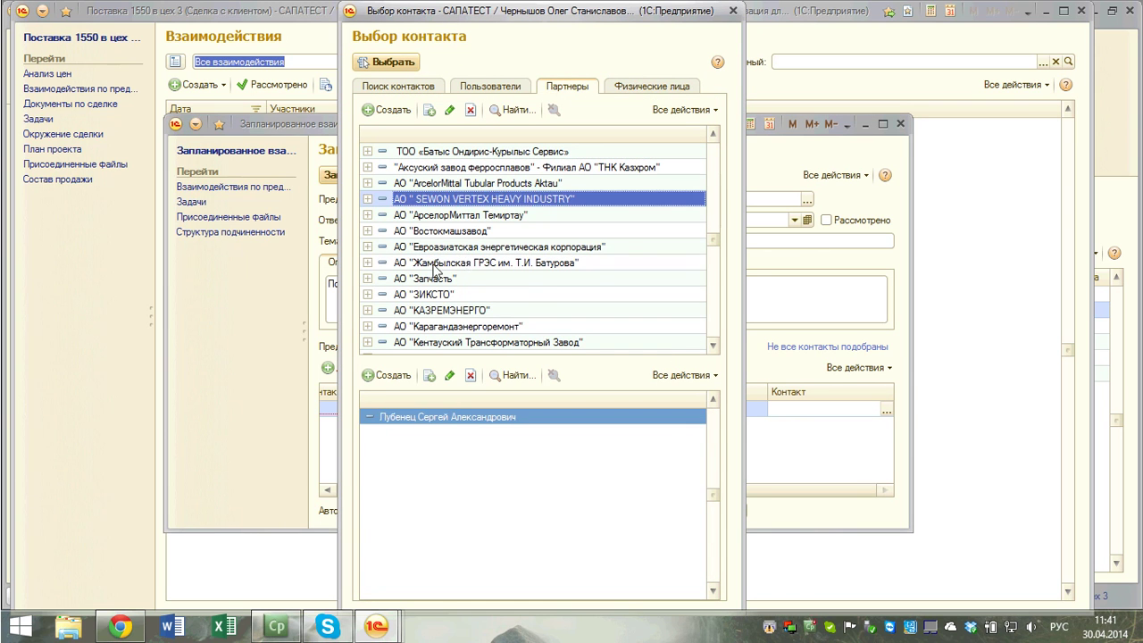
left_click(470, 263)
left_click(437, 310)
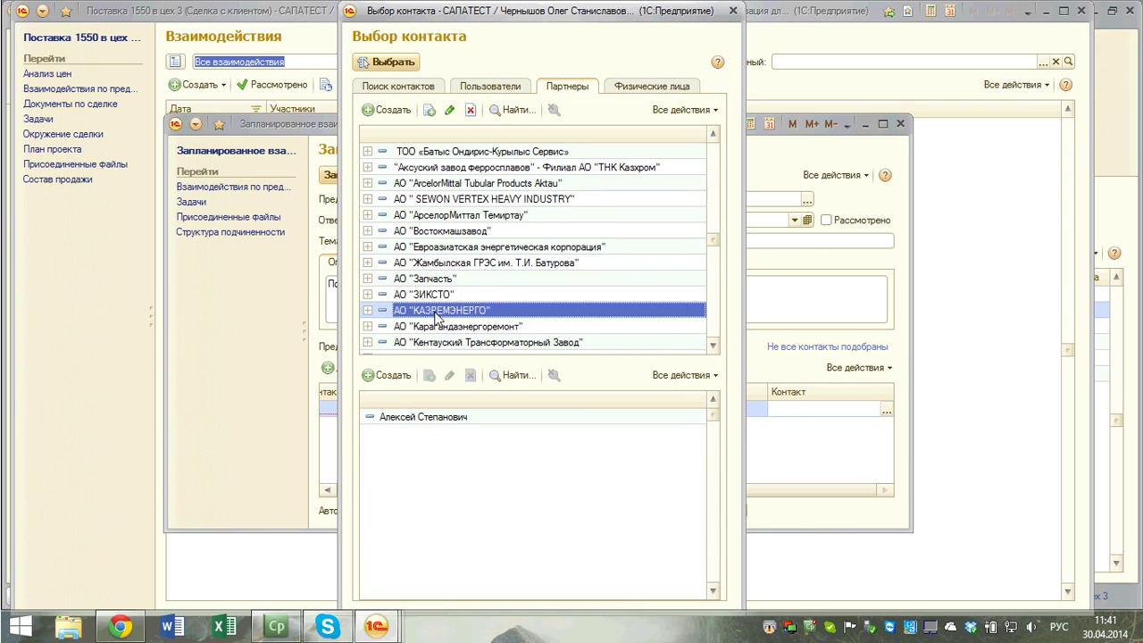
double_click(409, 418)
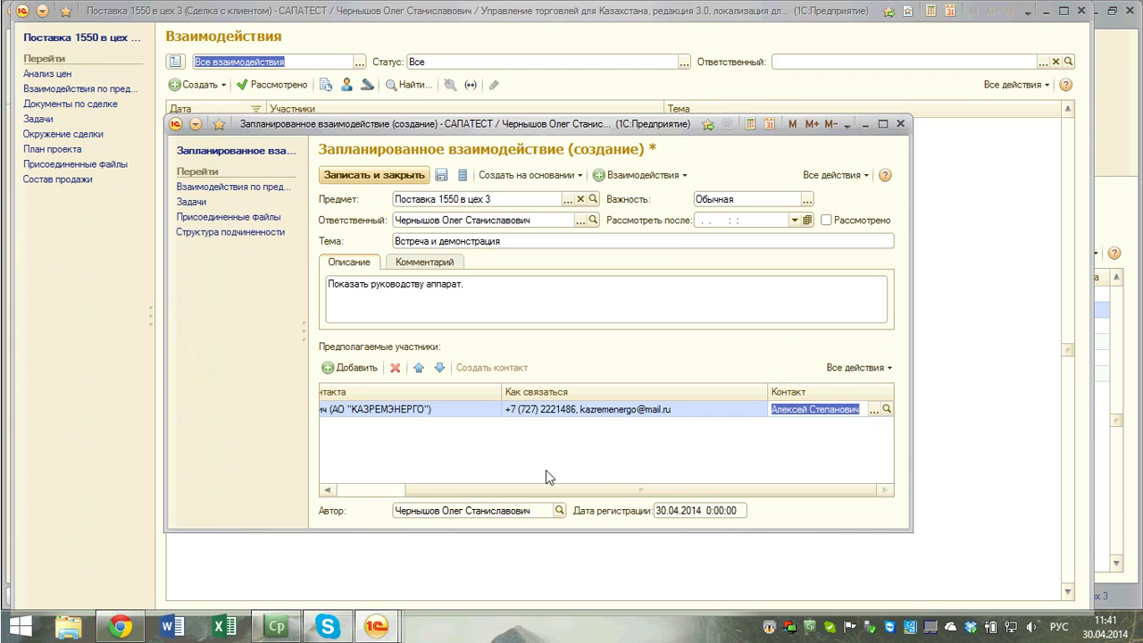
- Save the planned interaction, dismiss the error message and close its form
left_click(443, 174)
left_click(446, 174)
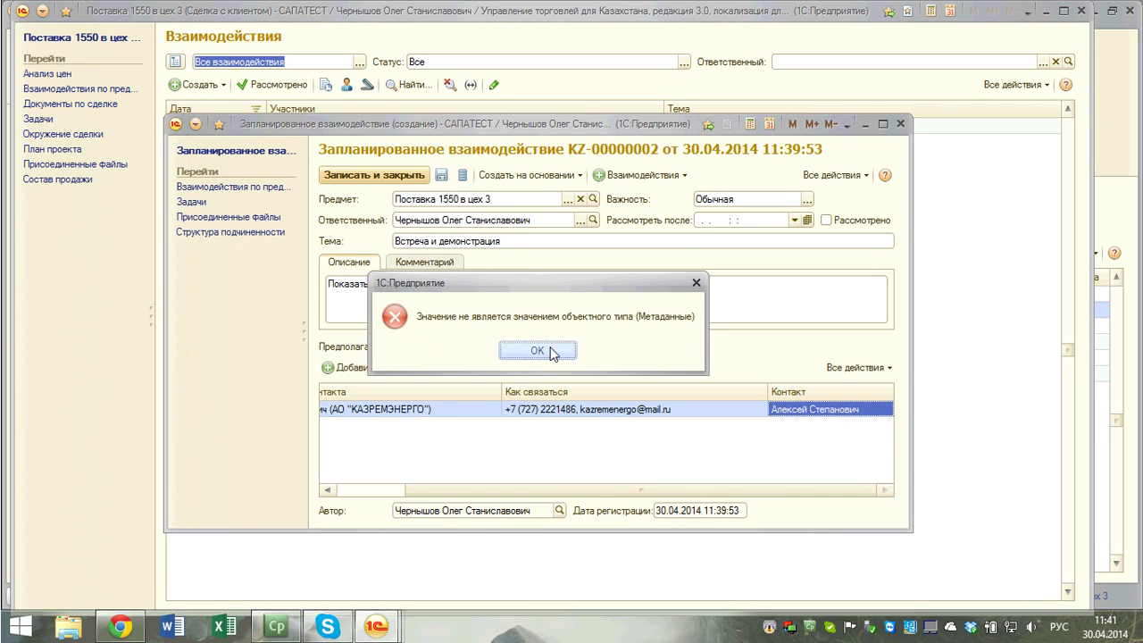
left_click(547, 350)
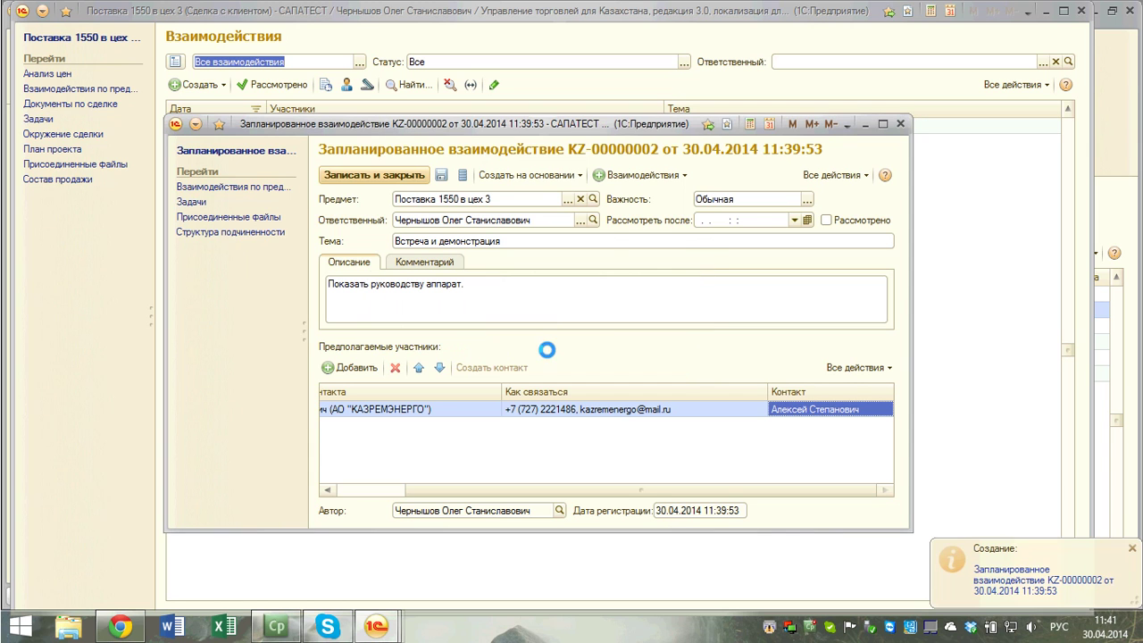
left_click(384, 172)
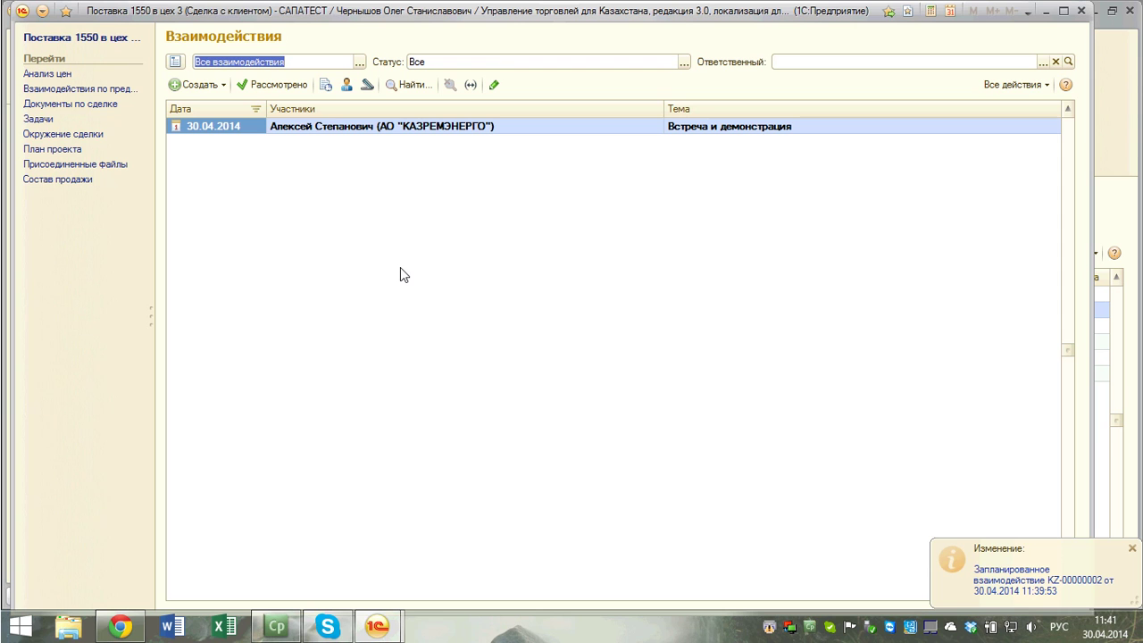
- Reopen the "Встреча и демонстрация" interaction, set its review-after date to 06.05.2014, save and close it
double_click(282, 132)
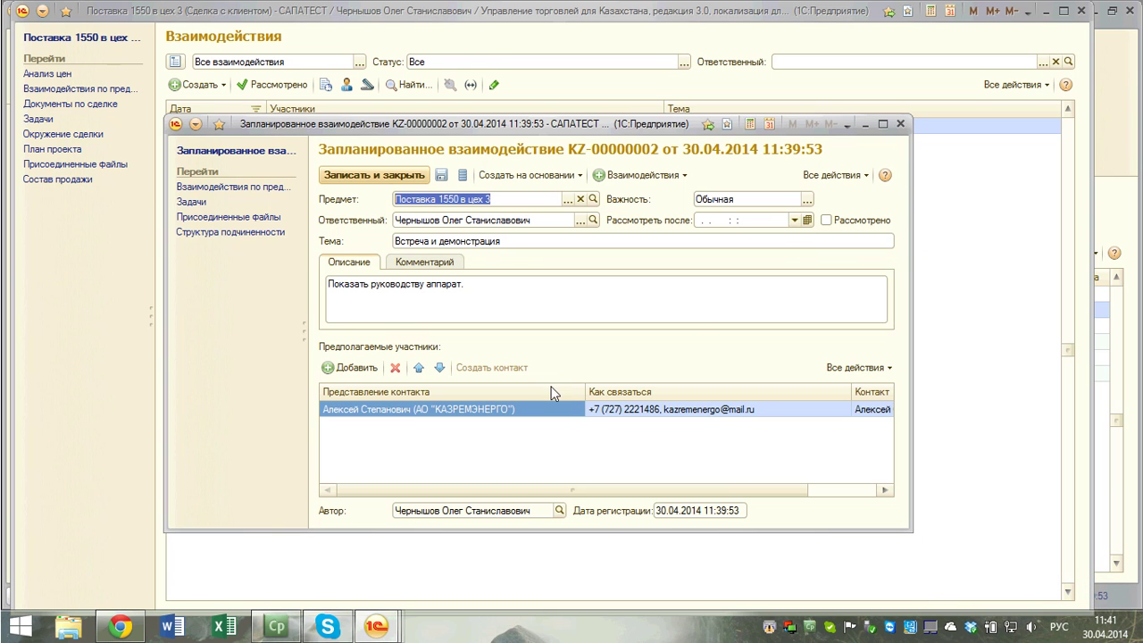
left_click(798, 222)
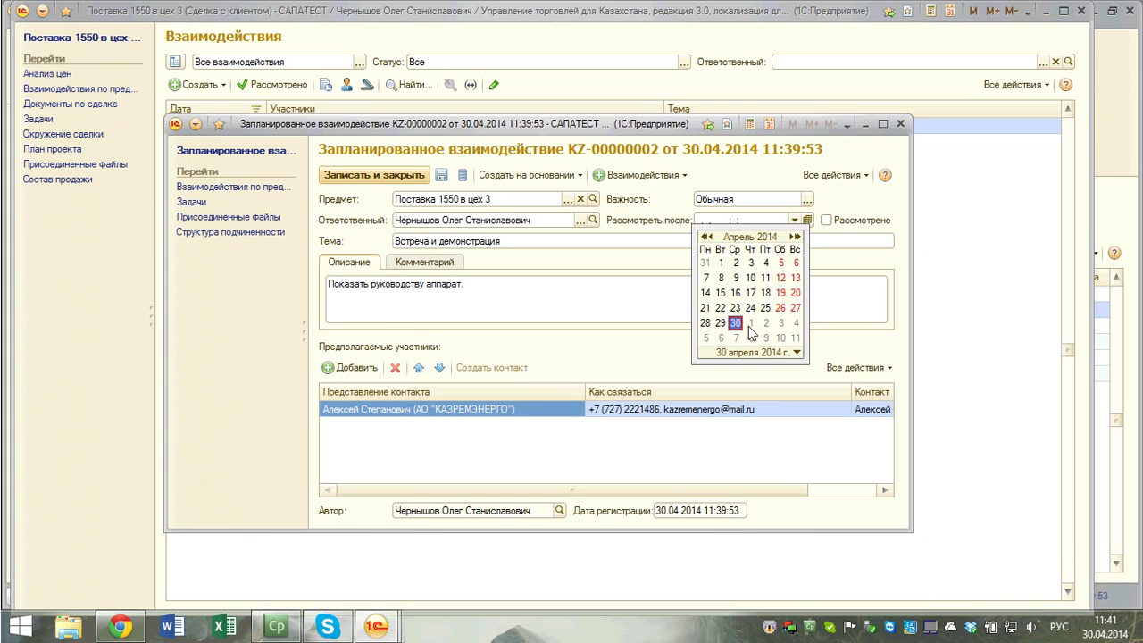
left_click(721, 339)
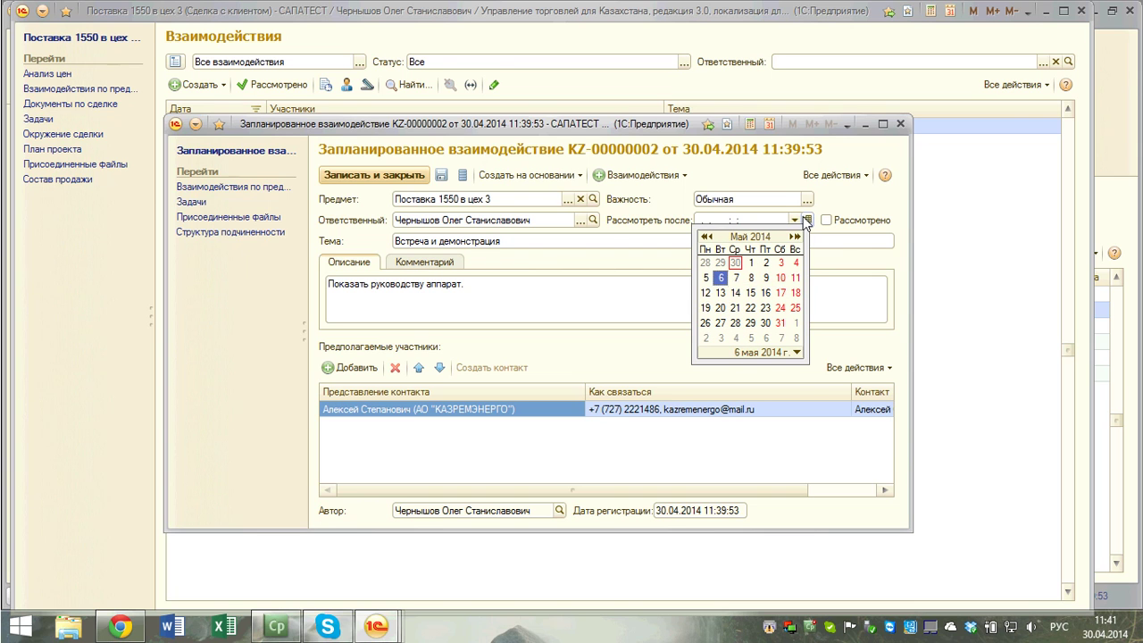
left_click(722, 280)
left_click(441, 176)
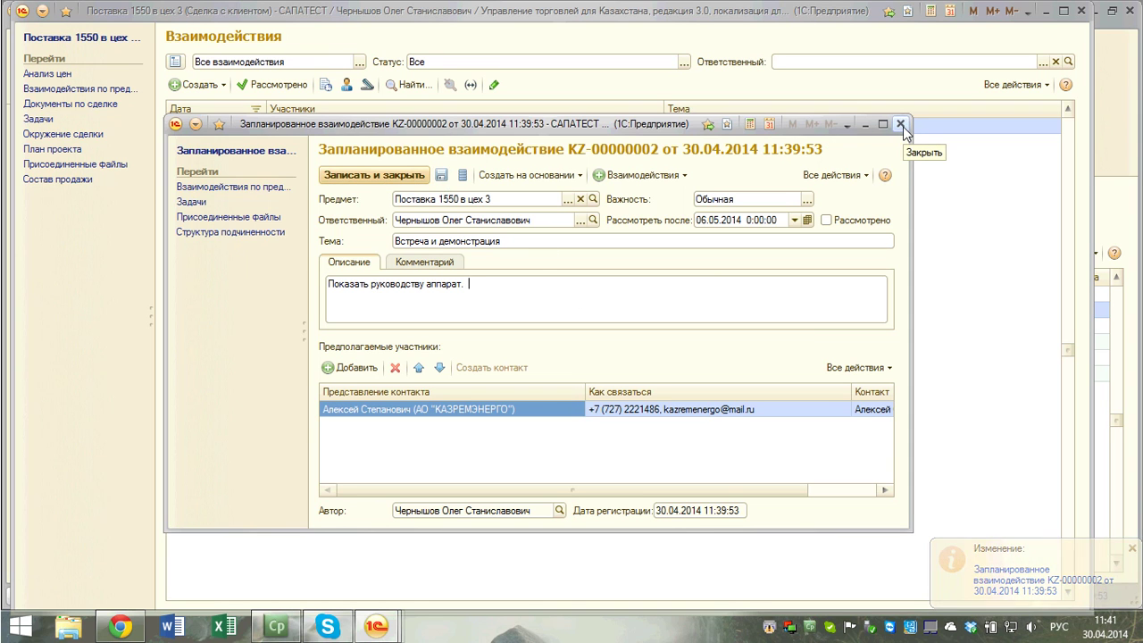
left_click(901, 125)
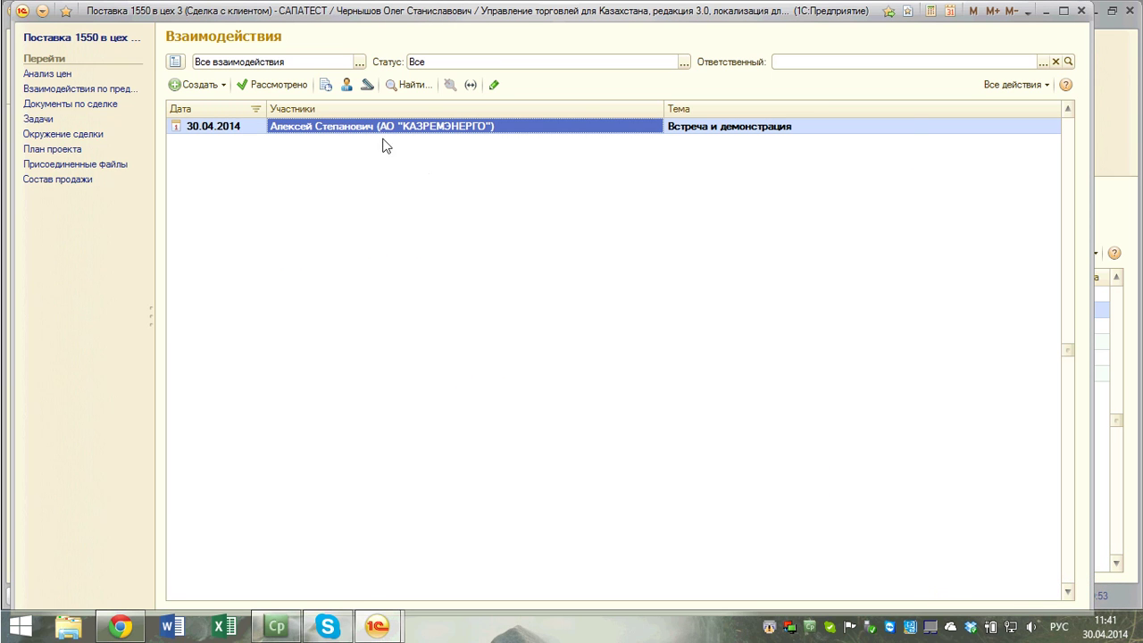
- Mark the "Встреча и демонстрация" interaction as reviewed (Рассмотрено), then save and close it
double_click(355, 132)
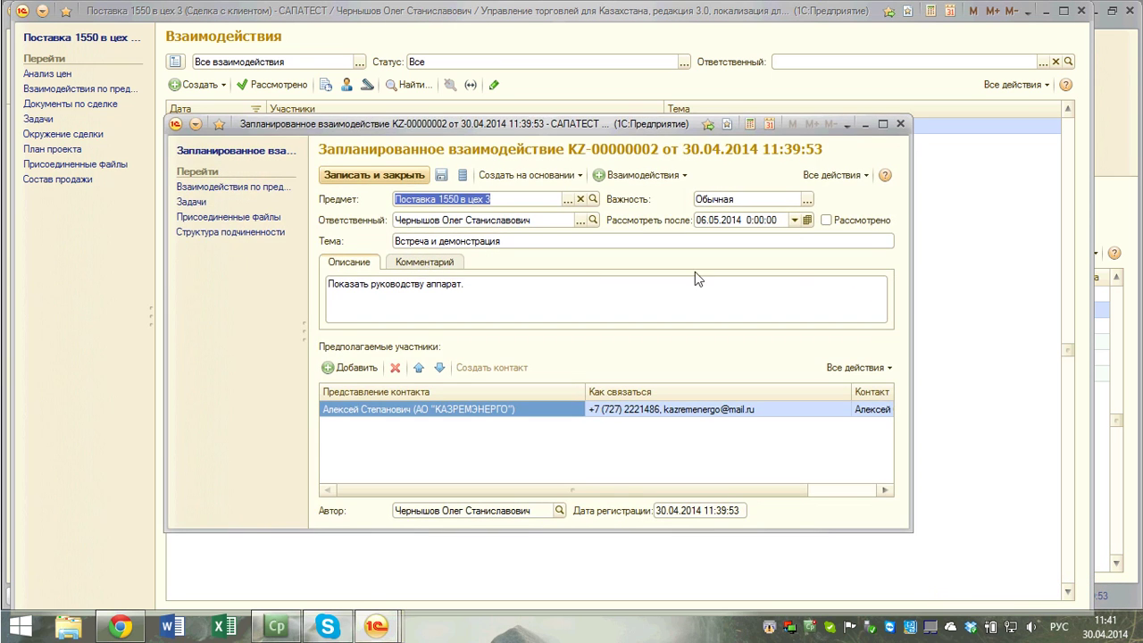
left_click(826, 221)
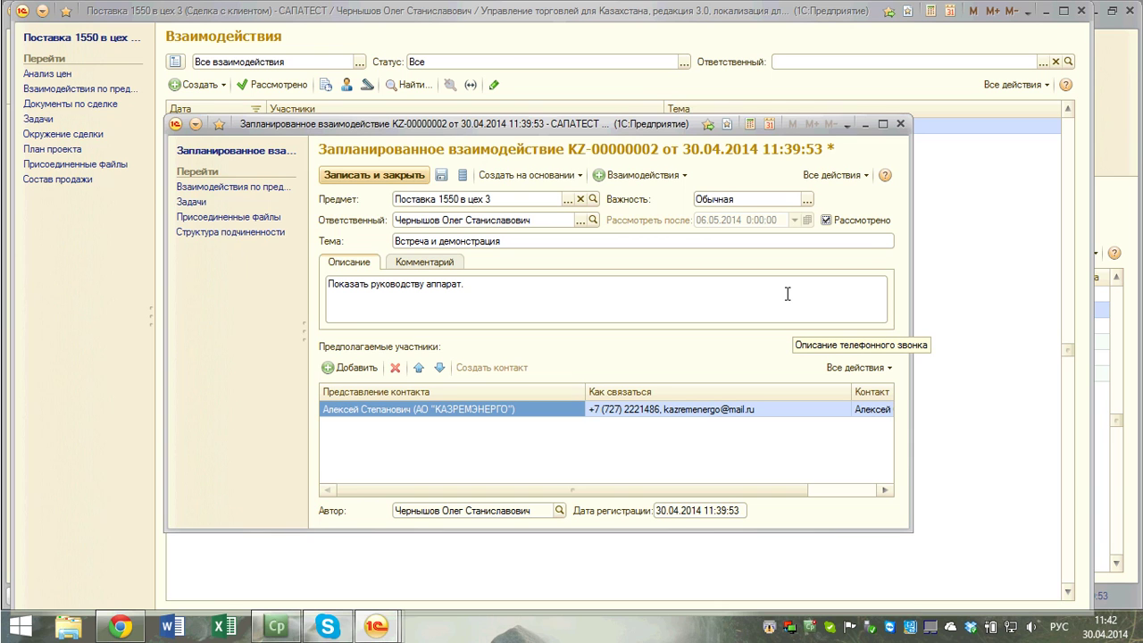
left_click(366, 174)
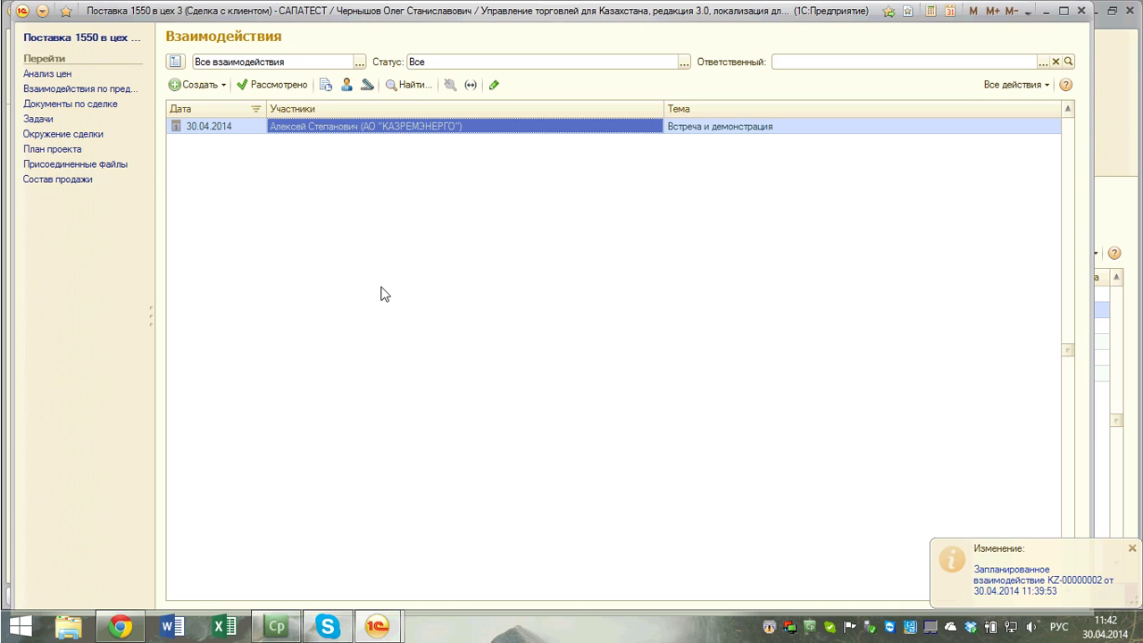
left_click(200, 85)
left_click(219, 126)
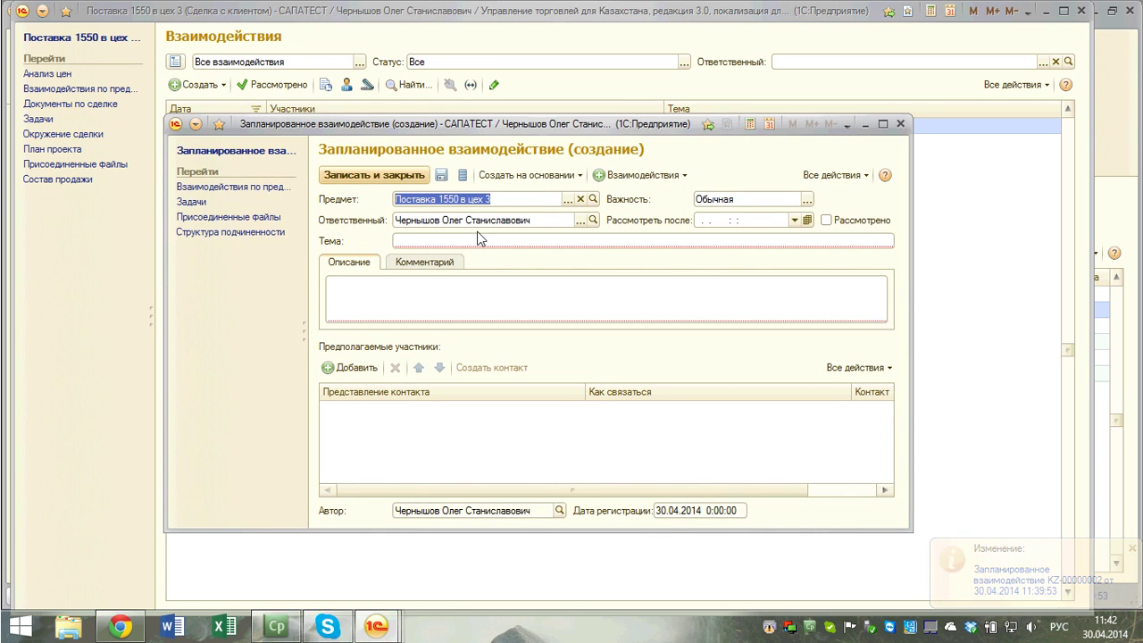
left_click(683, 175)
left_click(782, 166)
left_click(900, 124)
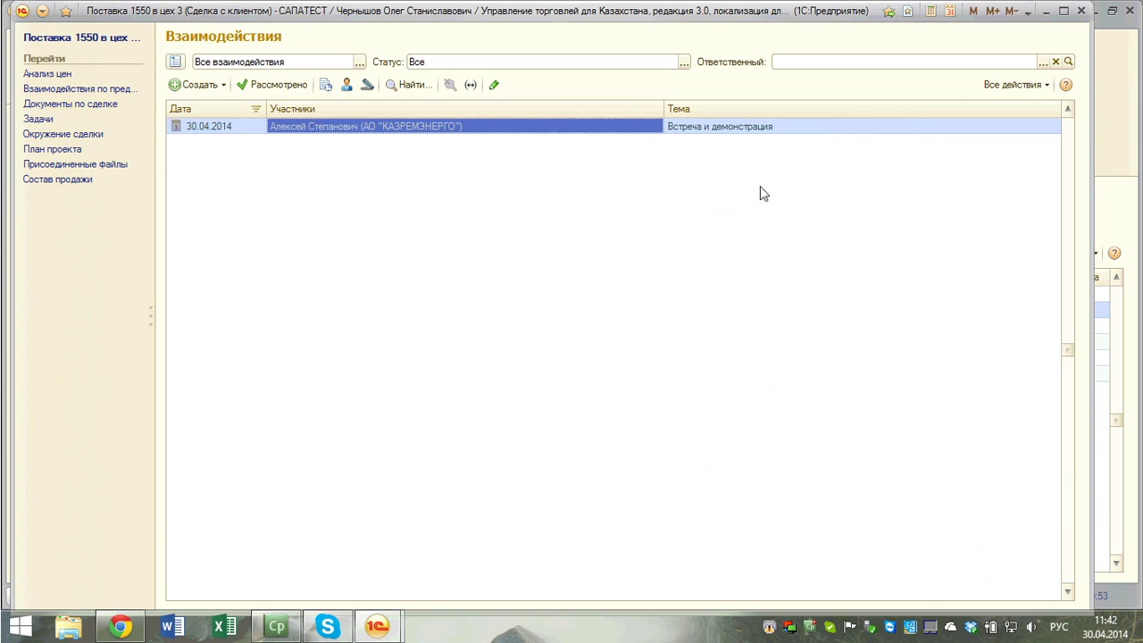
left_click(205, 86)
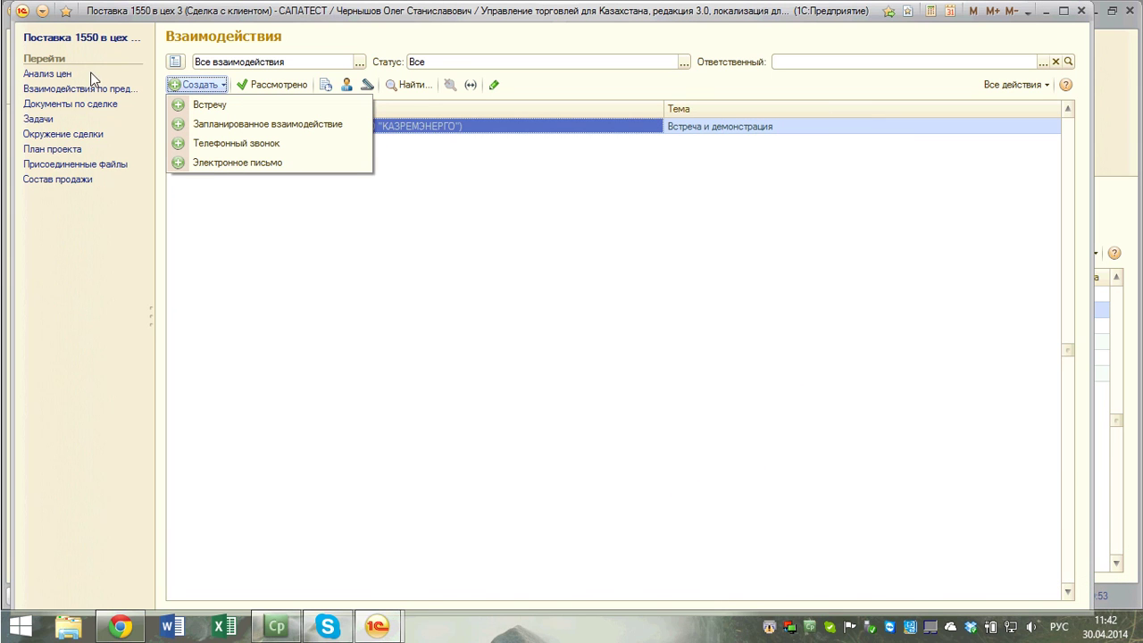
- Return to the deal's main form and start a new phone call interaction from it
left_click(80, 41)
left_click(496, 65)
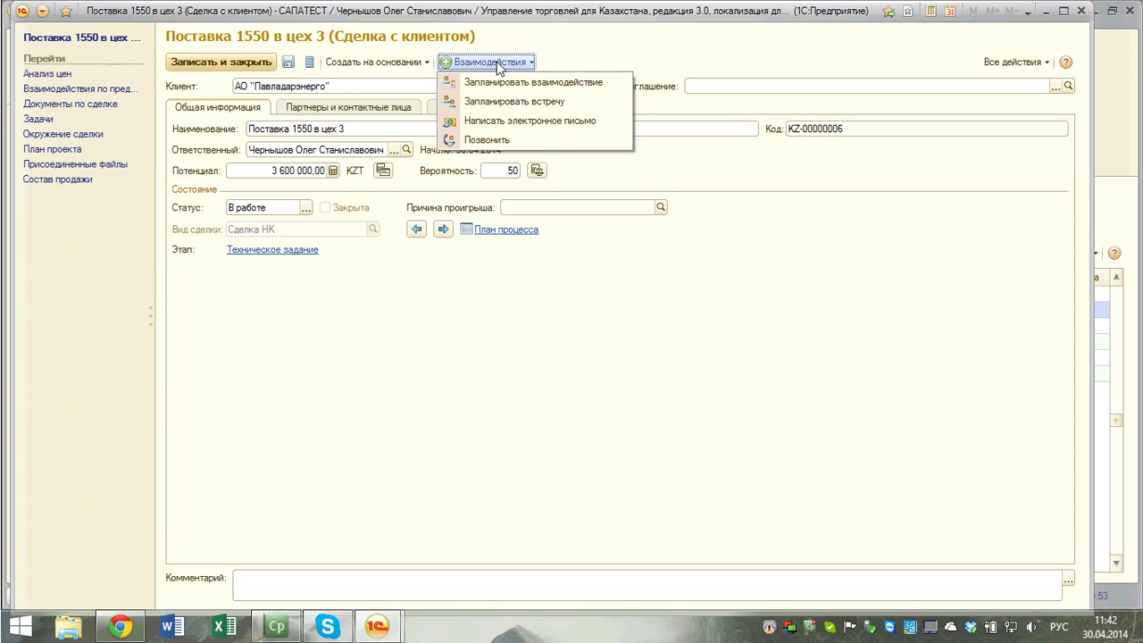
left_click(496, 34)
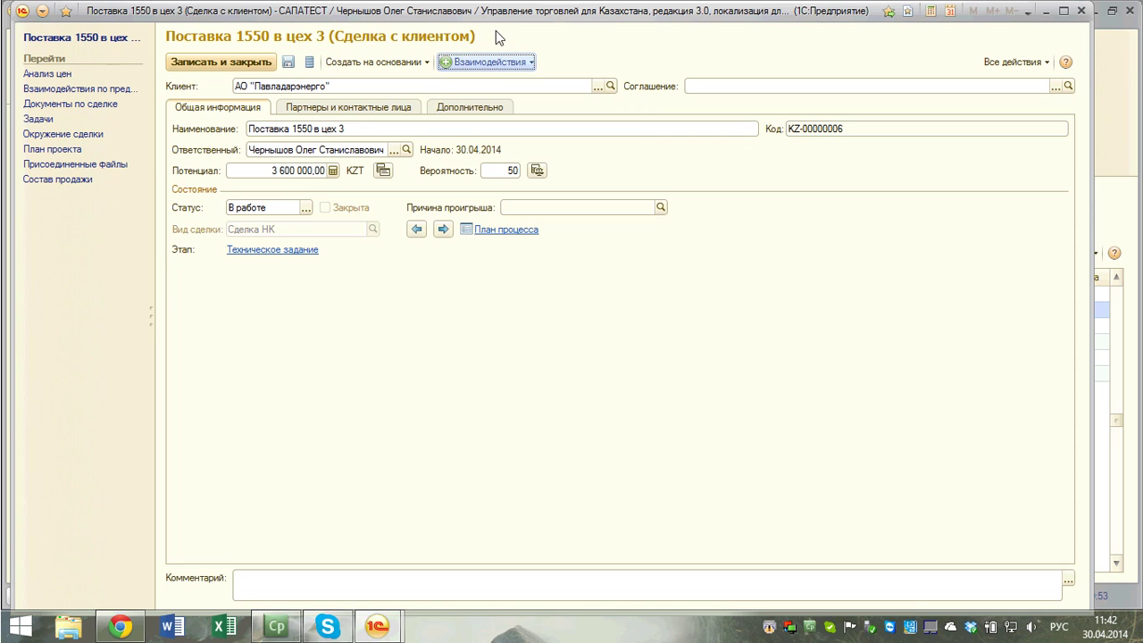
left_click(498, 64)
left_click(479, 277)
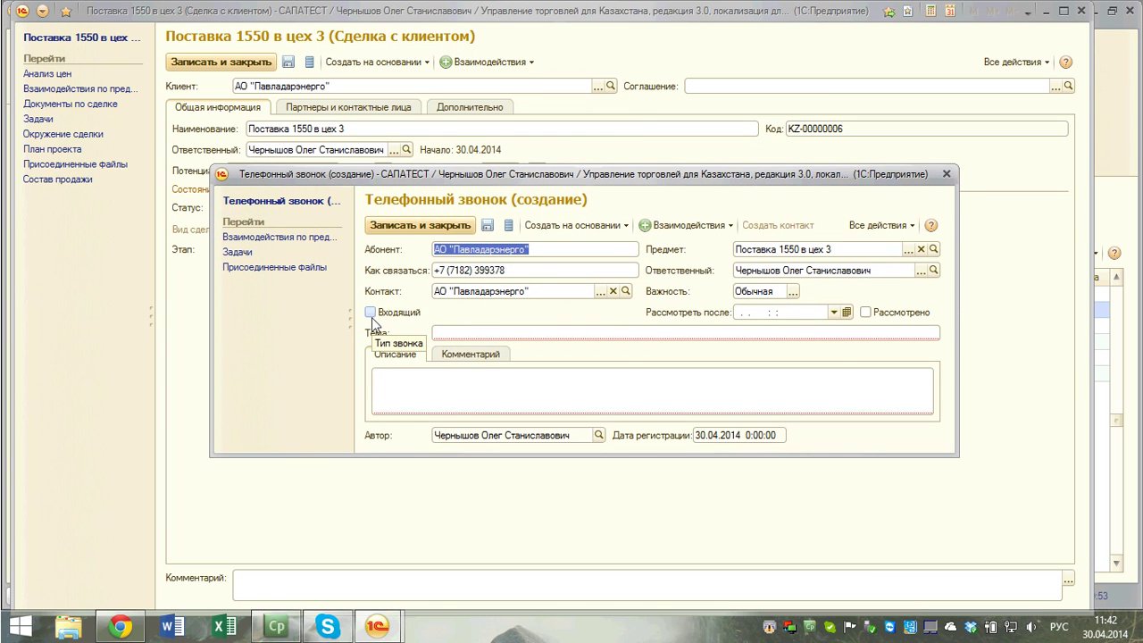
- Set the phone call's subject to "Узнать когда будет после отпуска" and its review-after date to 05.05.2014
left_click(469, 334)
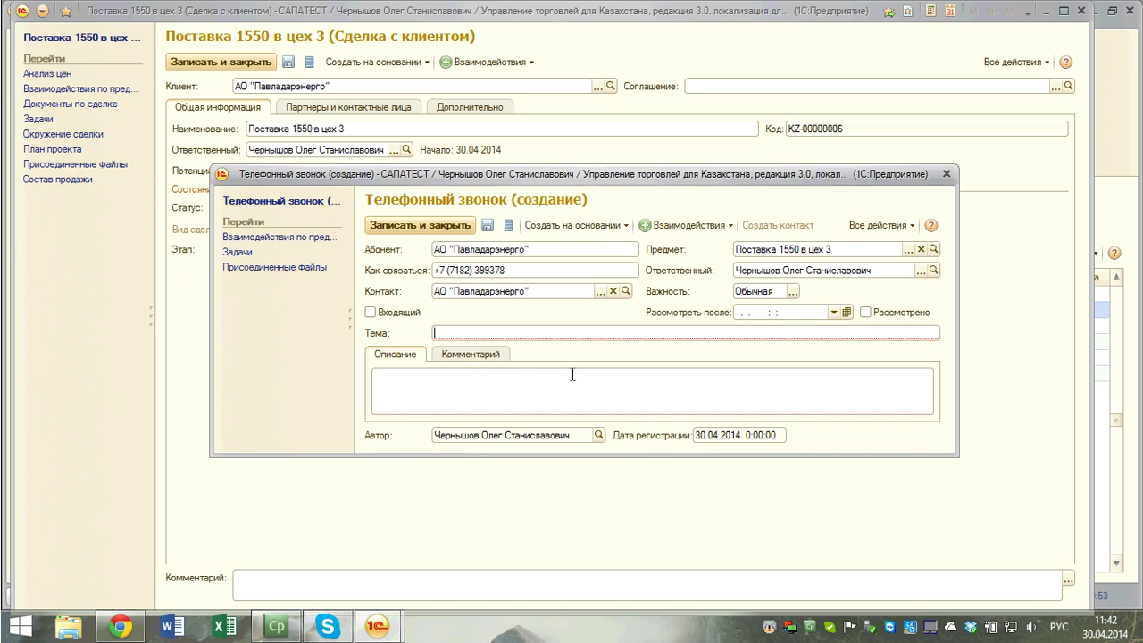
type("Узнать")
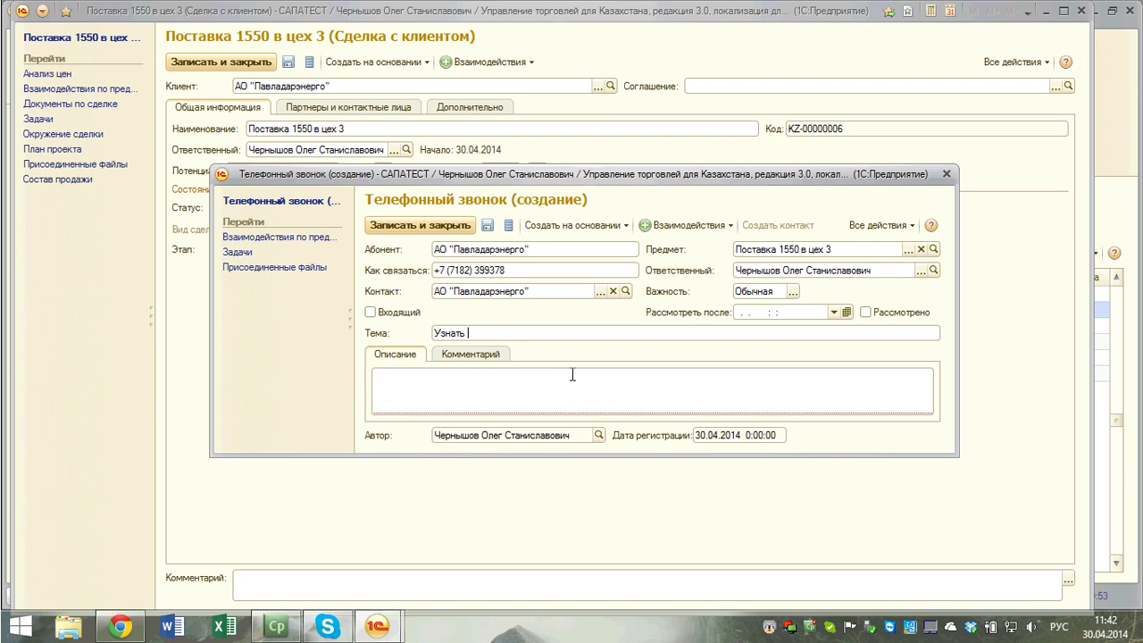
type(" когда будет после отпуска")
left_click(572, 375)
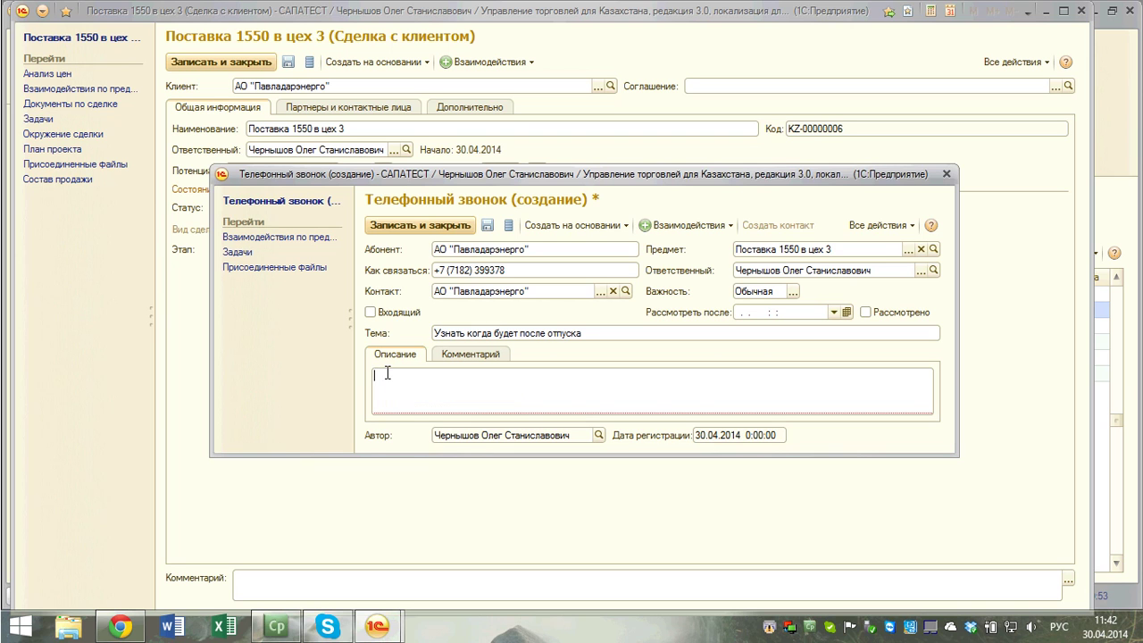
left_click(834, 313)
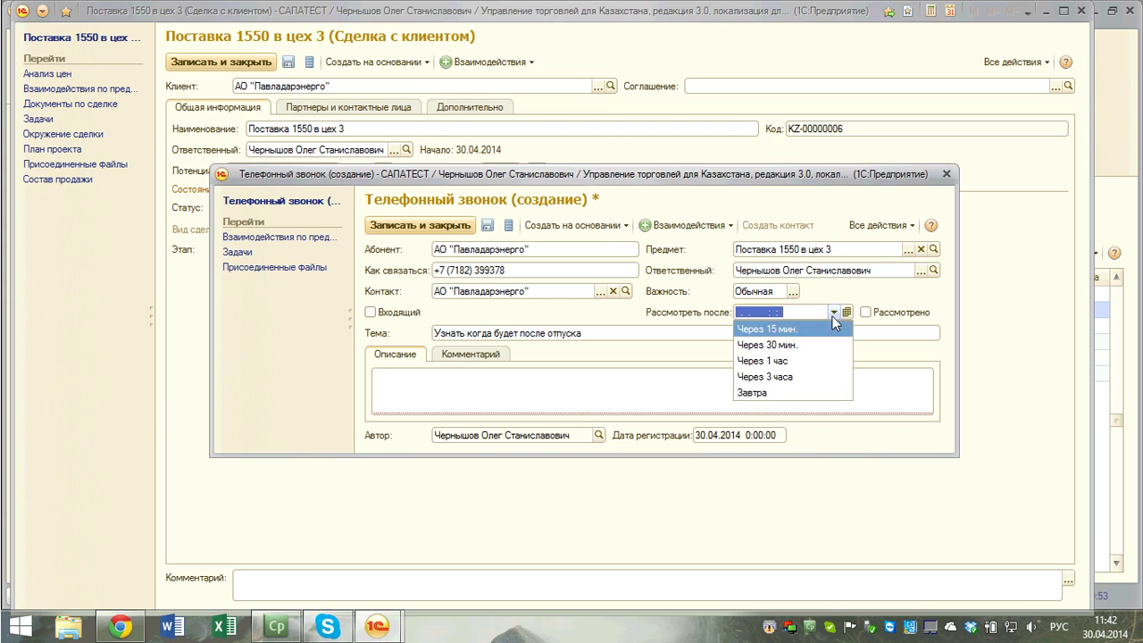
left_click(796, 390)
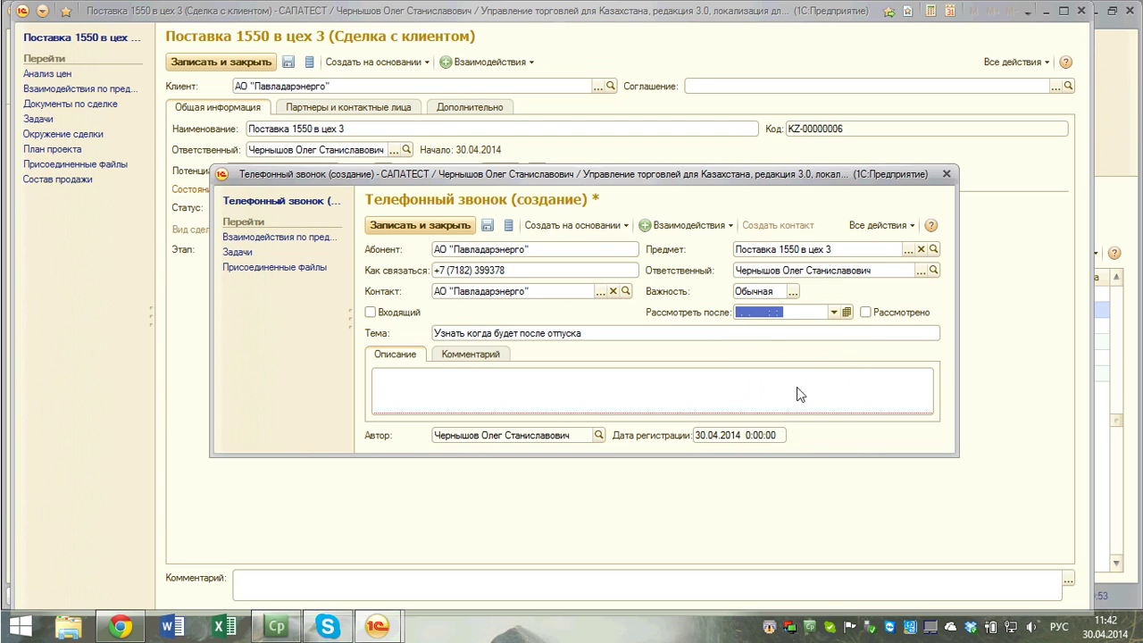
left_click(847, 313)
left_click(745, 370)
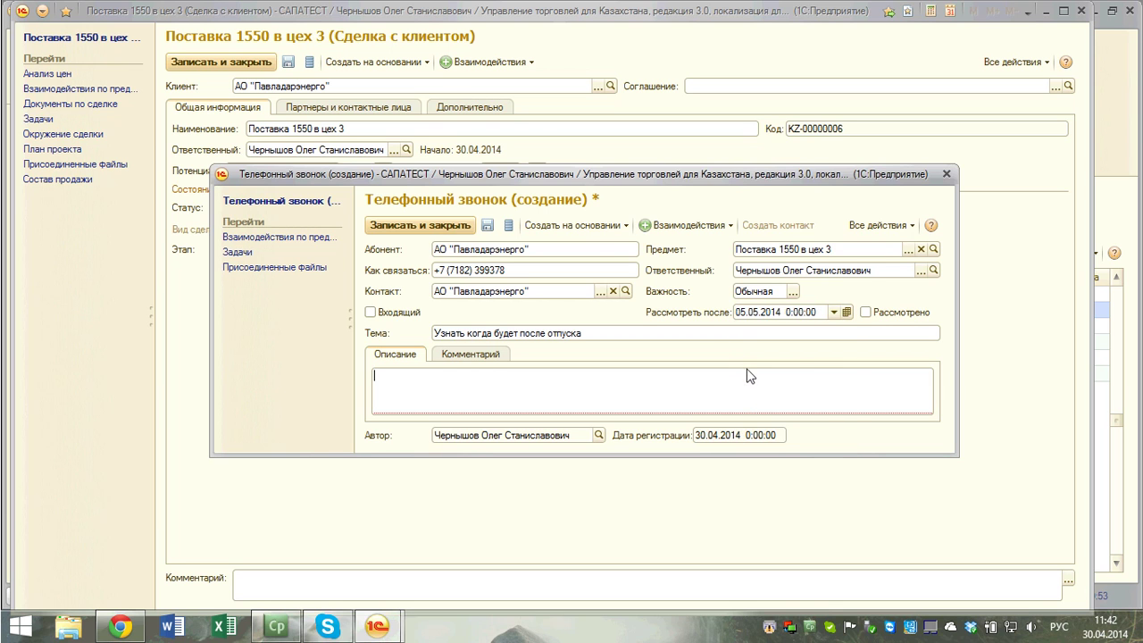
- Enter "надо назначить демо" as the phone call's description, then save and close the call
left_click(420, 225)
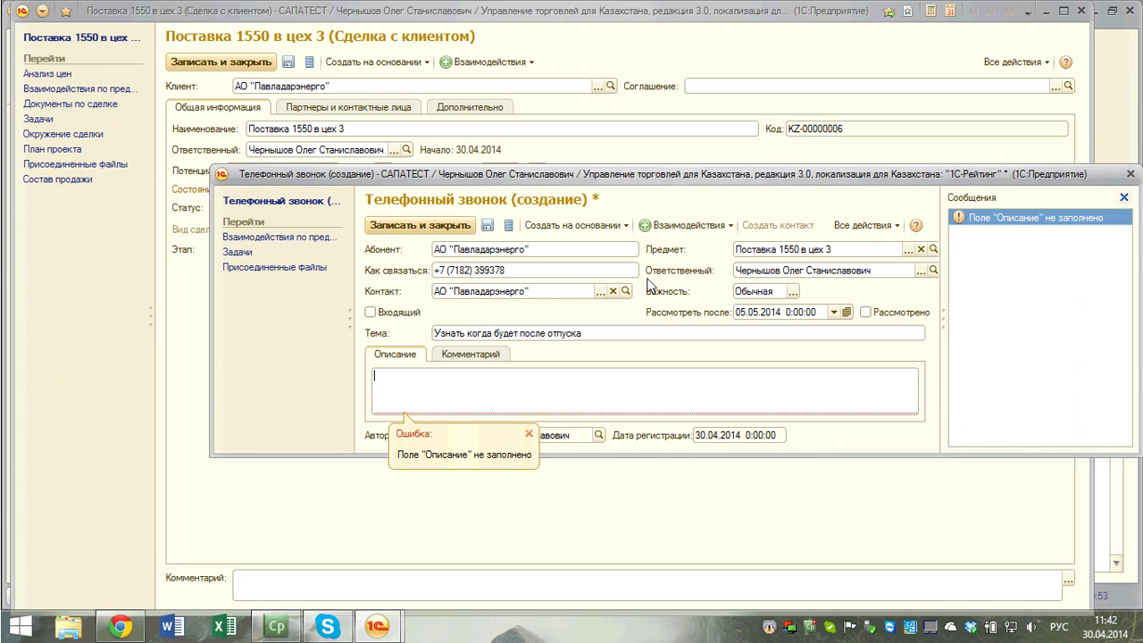
left_click(408, 373)
type("надо назначить")
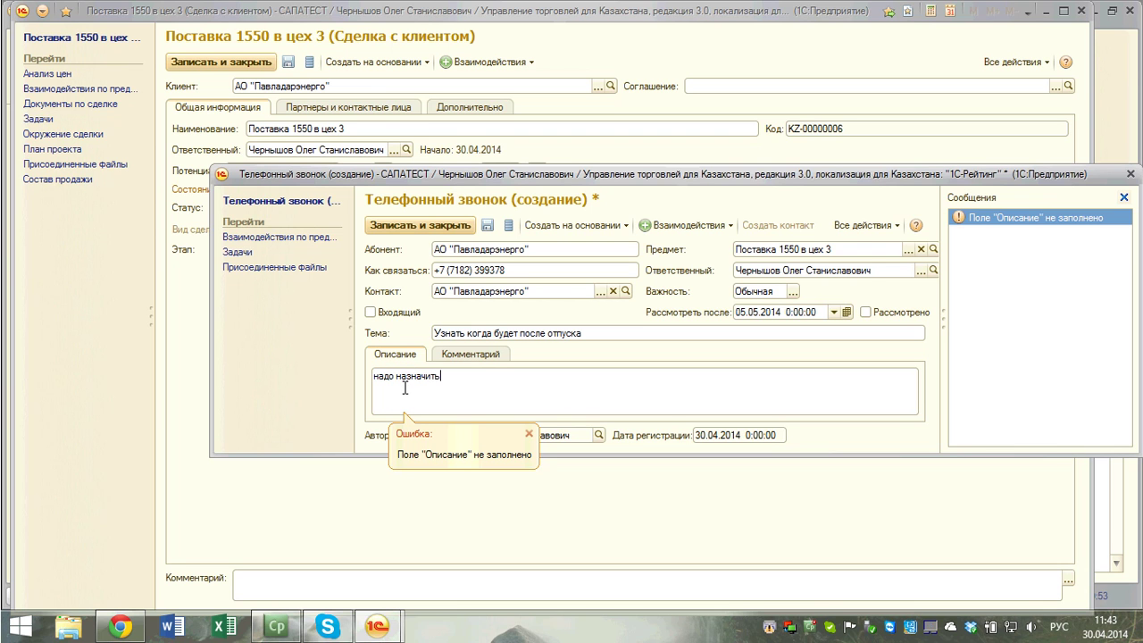
left_click(412, 229)
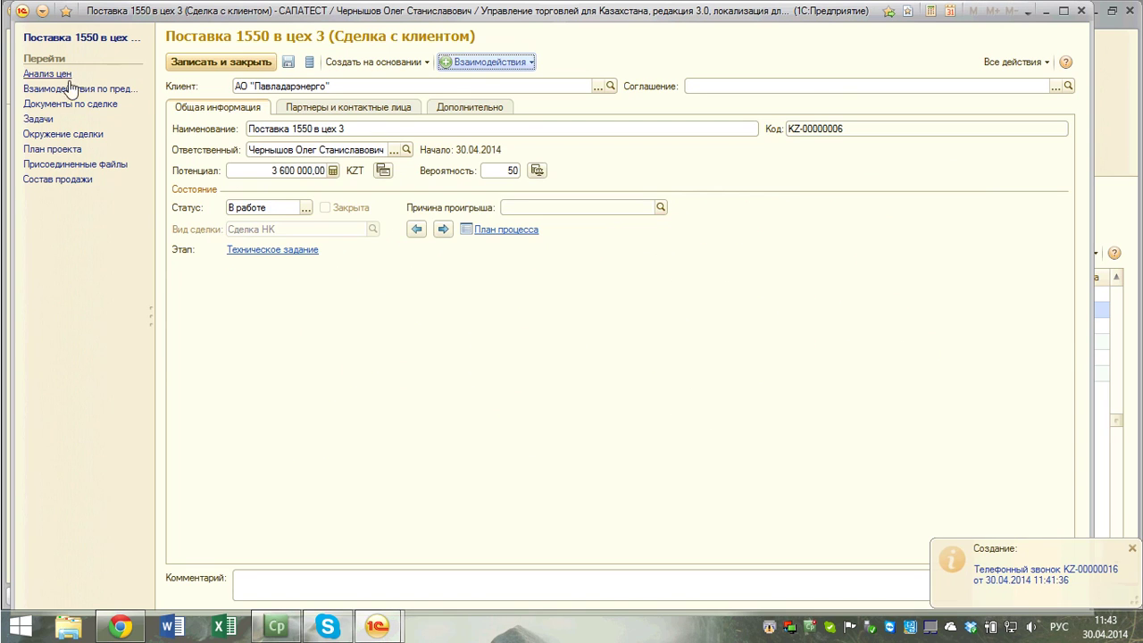
- Reopen the phone call from the deal's interactions and add the comment "ДОговорились встречаться 7 чилса."
left_click(125, 87)
left_click(294, 131)
double_click(293, 131)
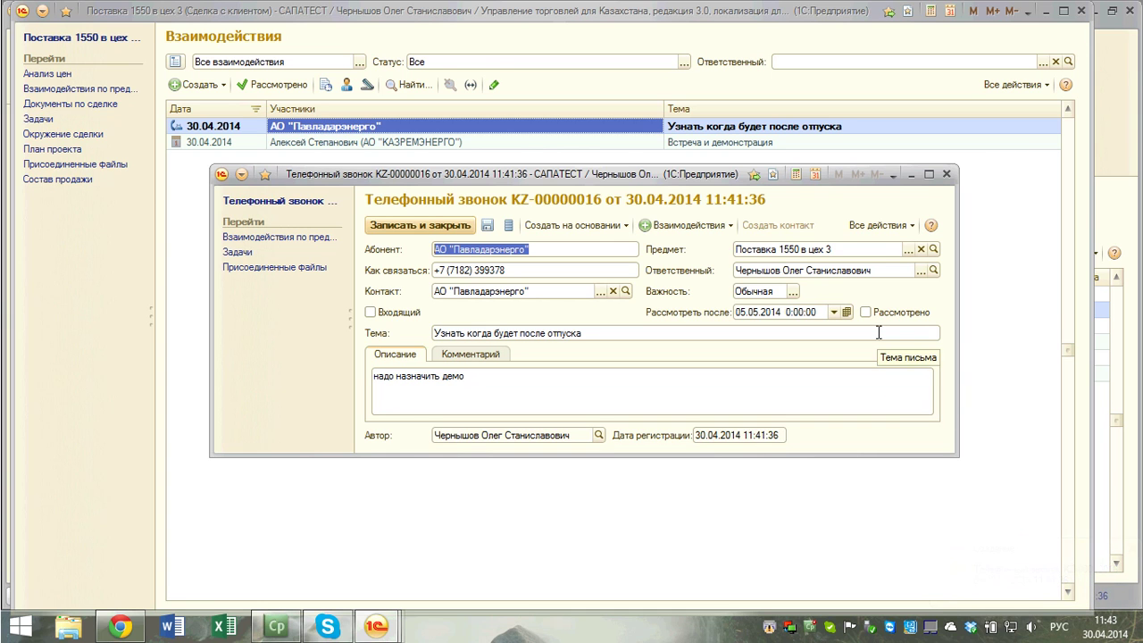
left_click(461, 356)
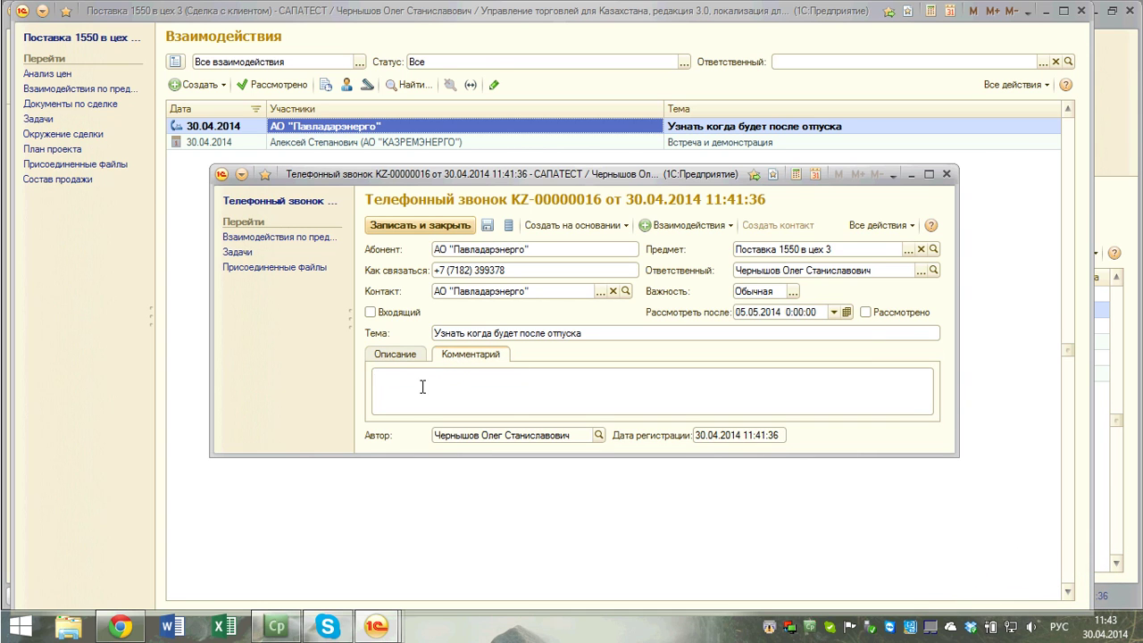
type("ДОговорились встречаться")
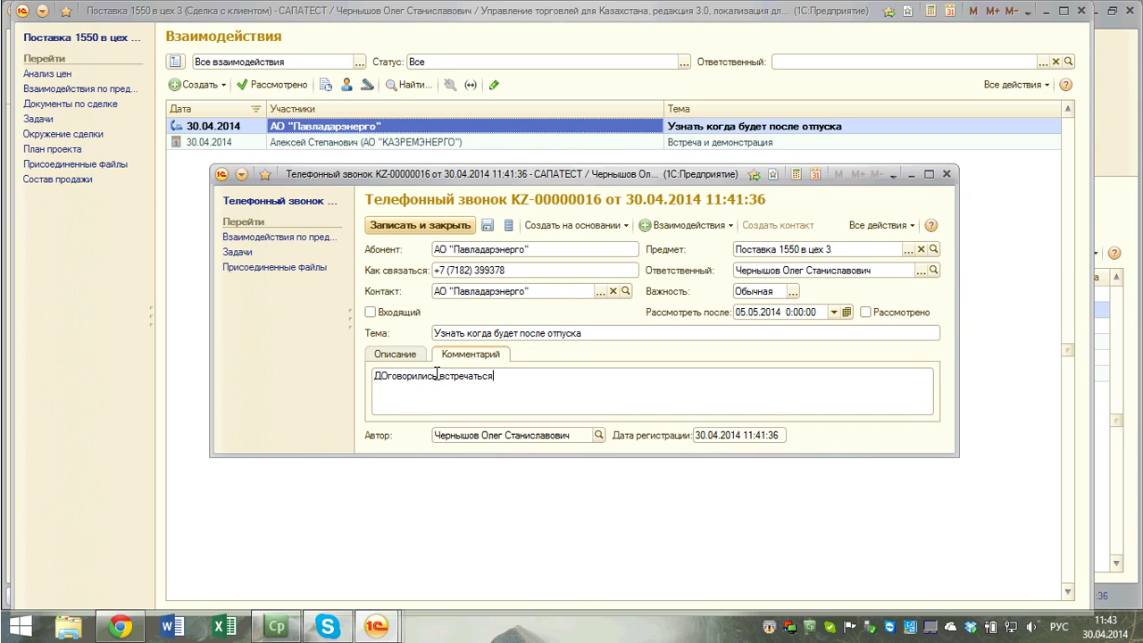
type(" 7 чилса.")
- Mark the phone call as reviewed (Рассмотрено), save it, check the follow-up interaction options and close its form
left_click(864, 312)
left_click(487, 227)
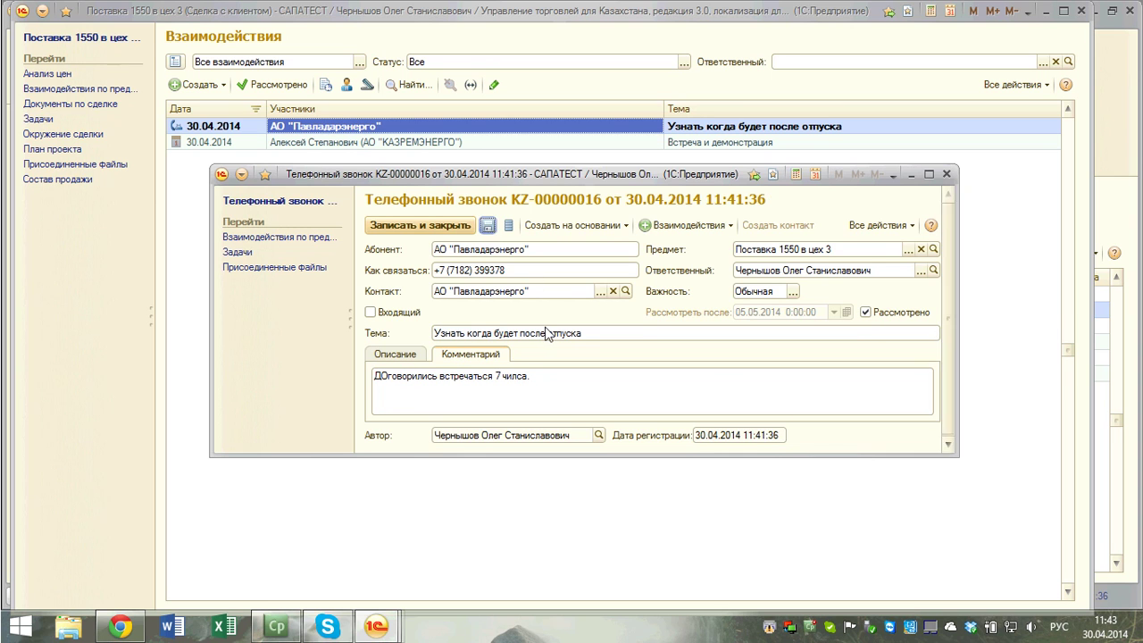
left_click(685, 225)
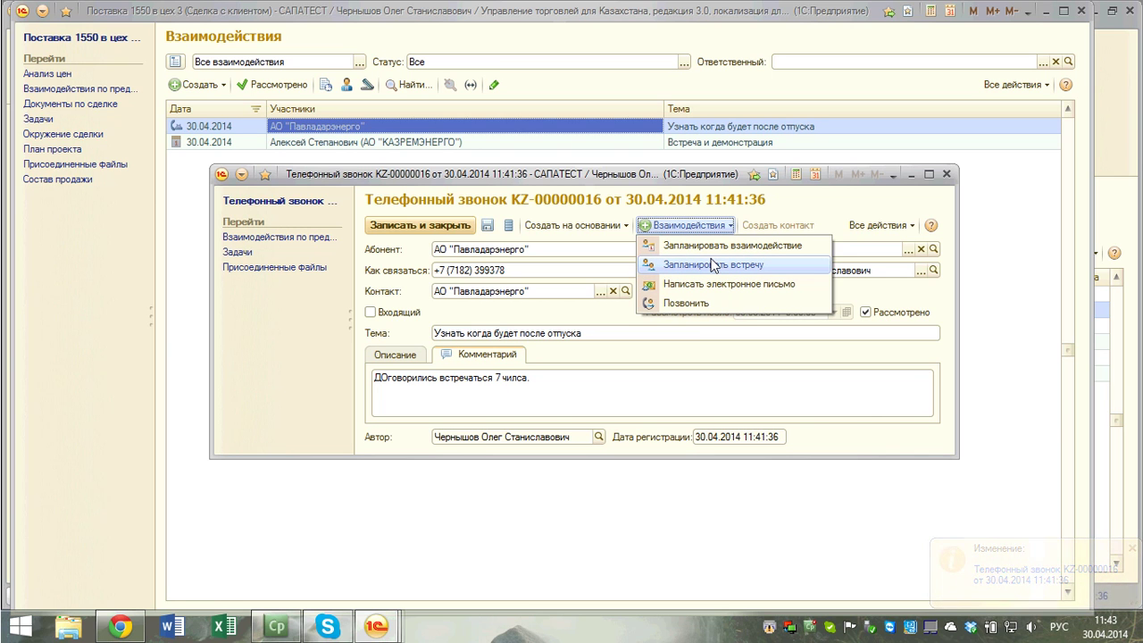
key("Escape")
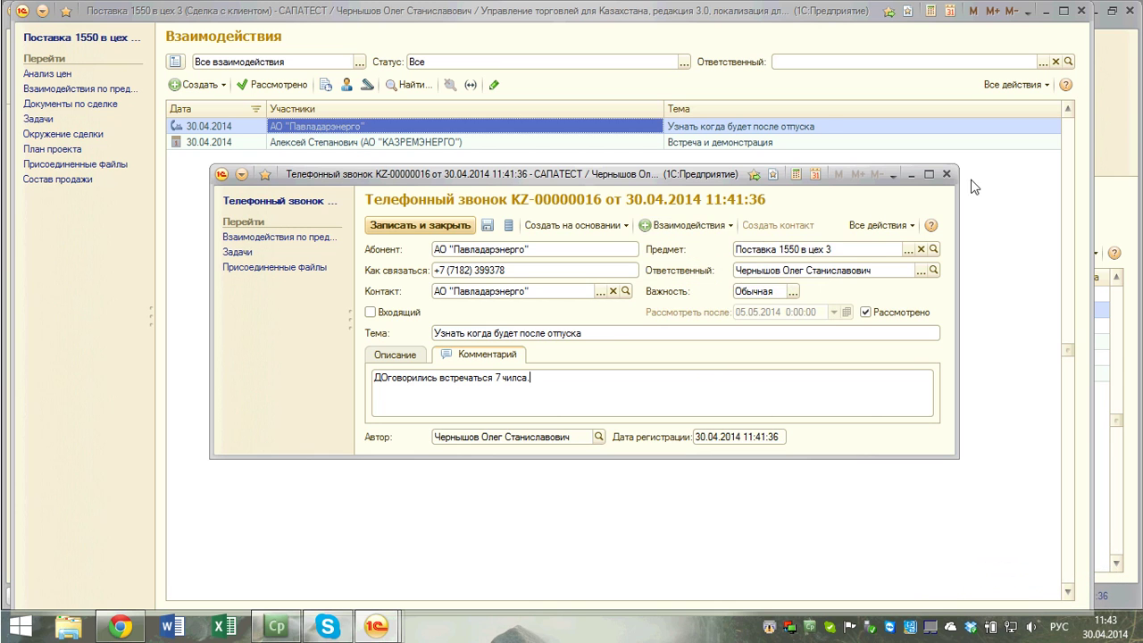
left_click(947, 175)
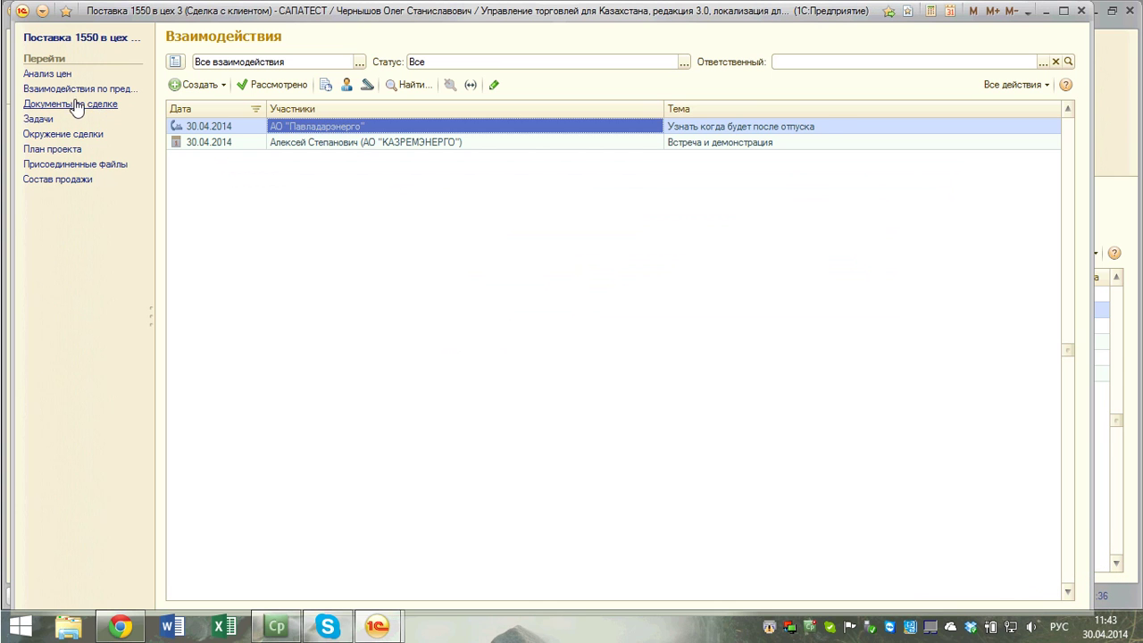
- Return to the deal's main form, check which documents can be created from it, then save and close the deal
left_click(82, 40)
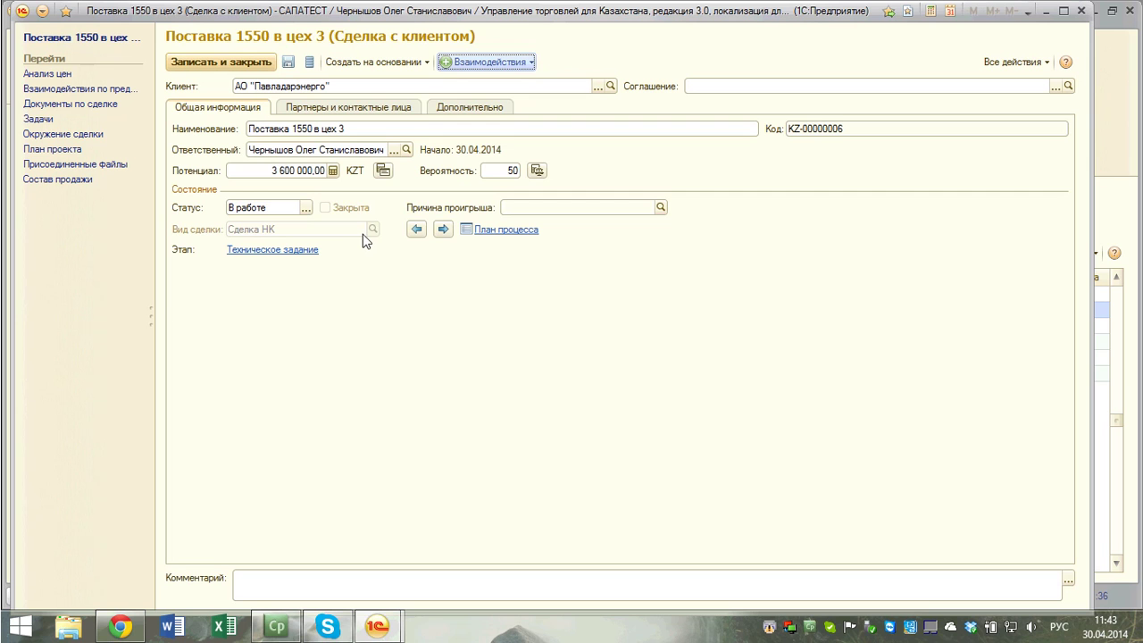
left_click(372, 62)
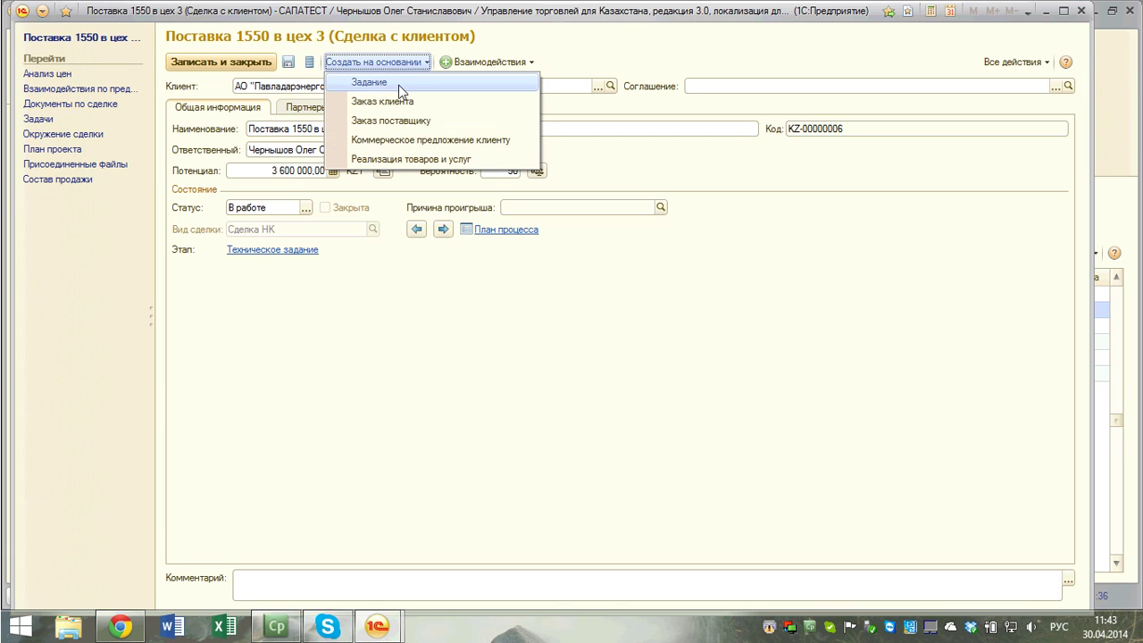
left_click(547, 49)
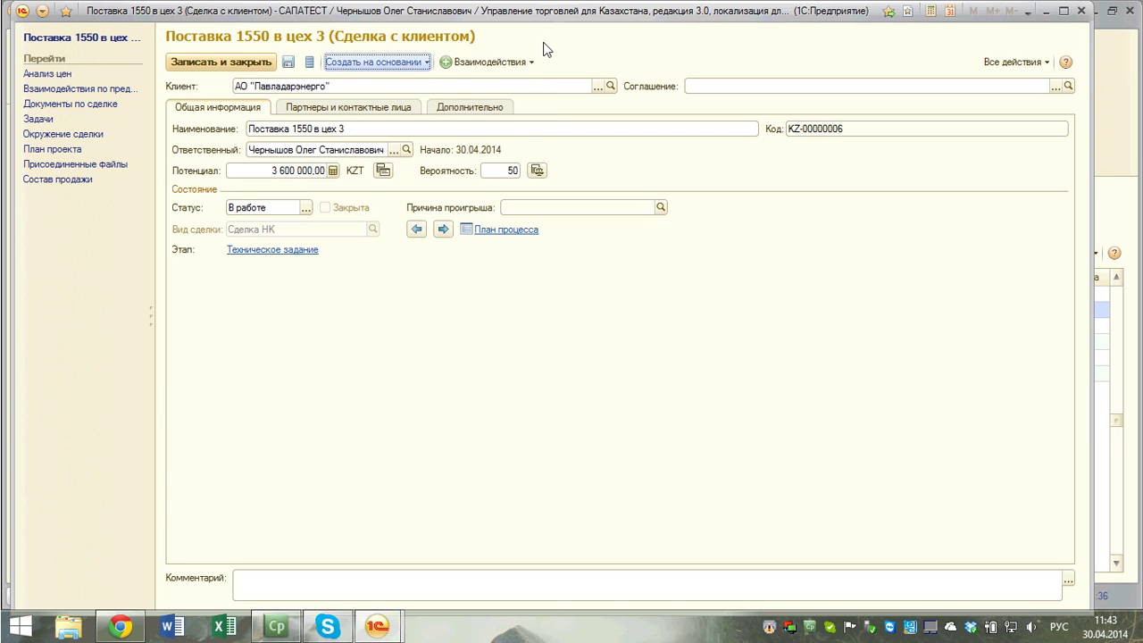
left_click(228, 64)
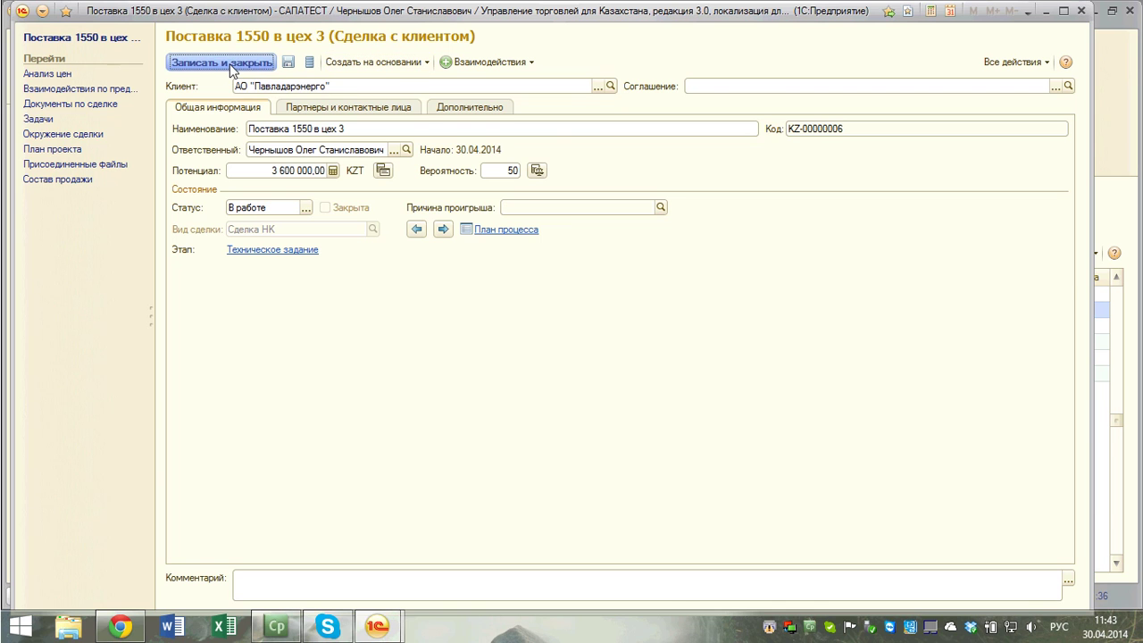